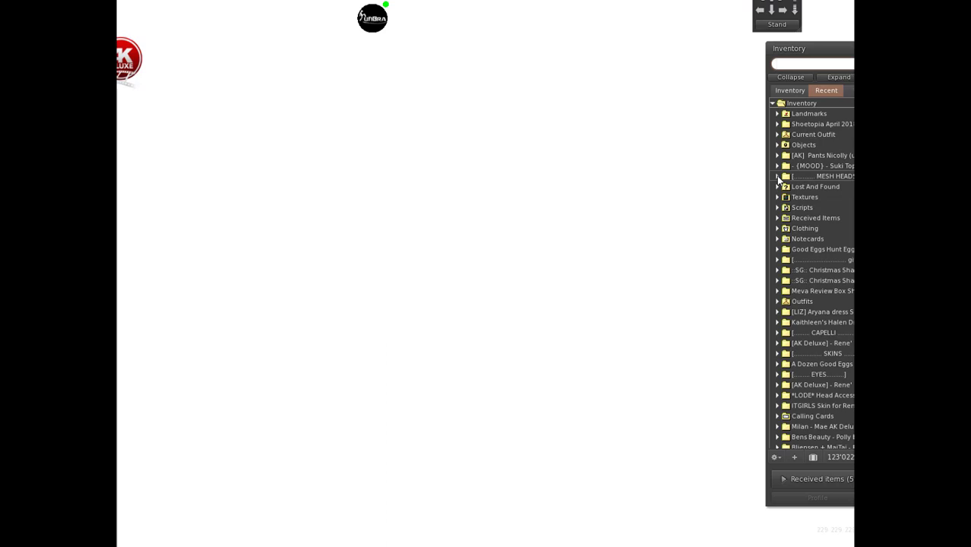
# Expand the inventory folders MESH HEADS, AKERUKA and 3.0 down to the [AK Deluxe] - Beatriz Bento Head folder.
pyautogui.click(778, 177)
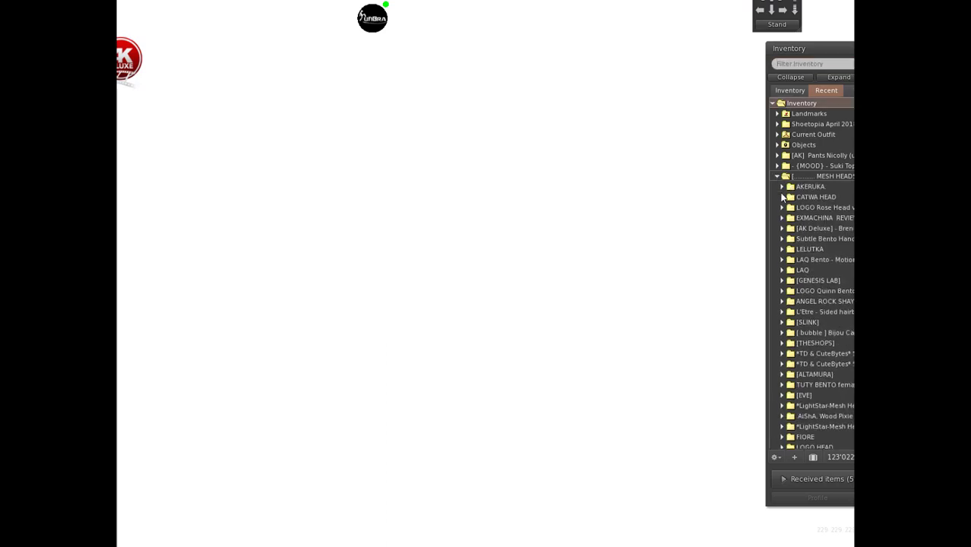
pyautogui.click(782, 187)
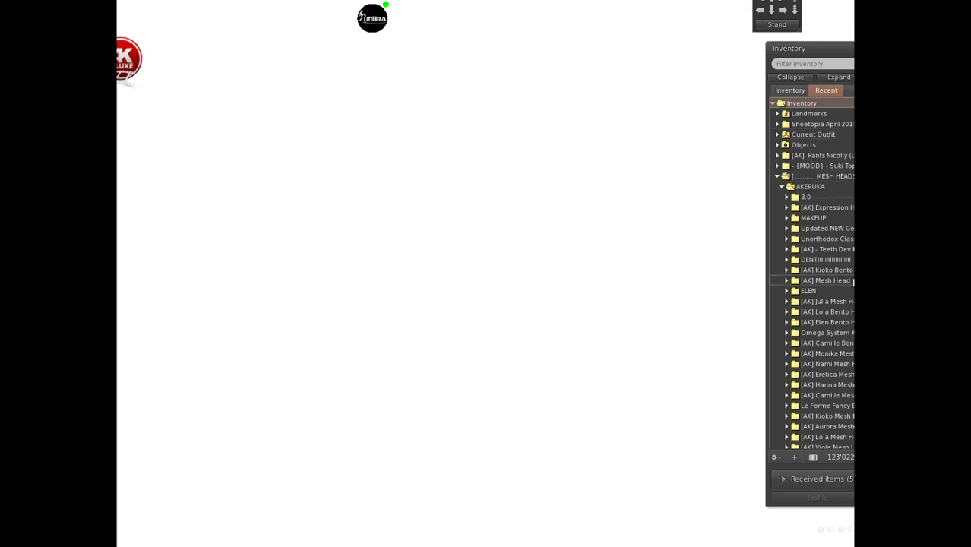
pyautogui.click(786, 196)
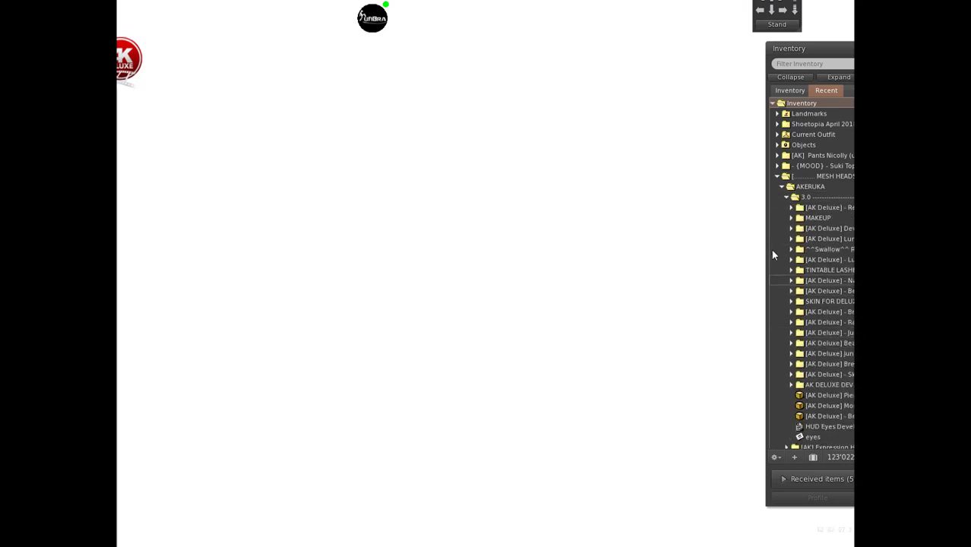
pyautogui.click(791, 229)
pyautogui.click(792, 229)
pyautogui.click(794, 240)
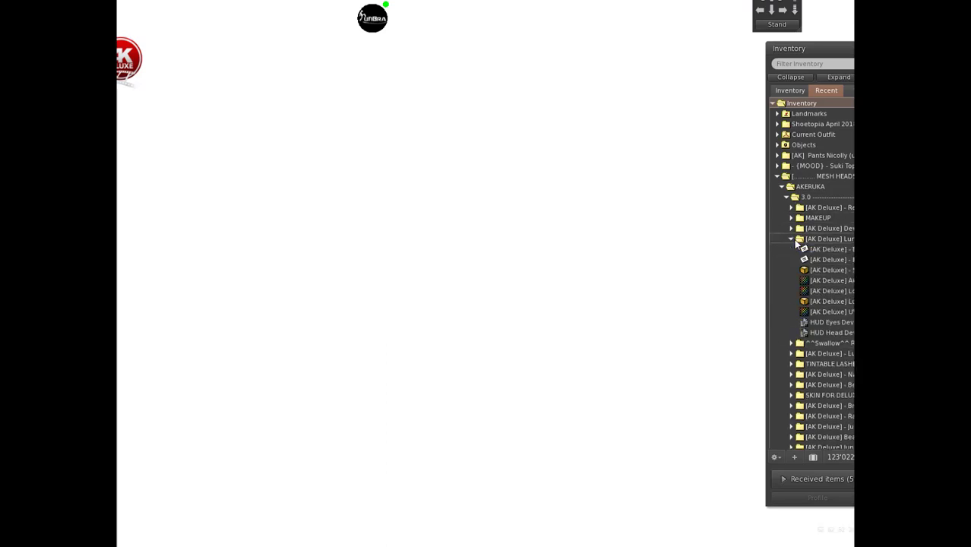
pyautogui.click(793, 239)
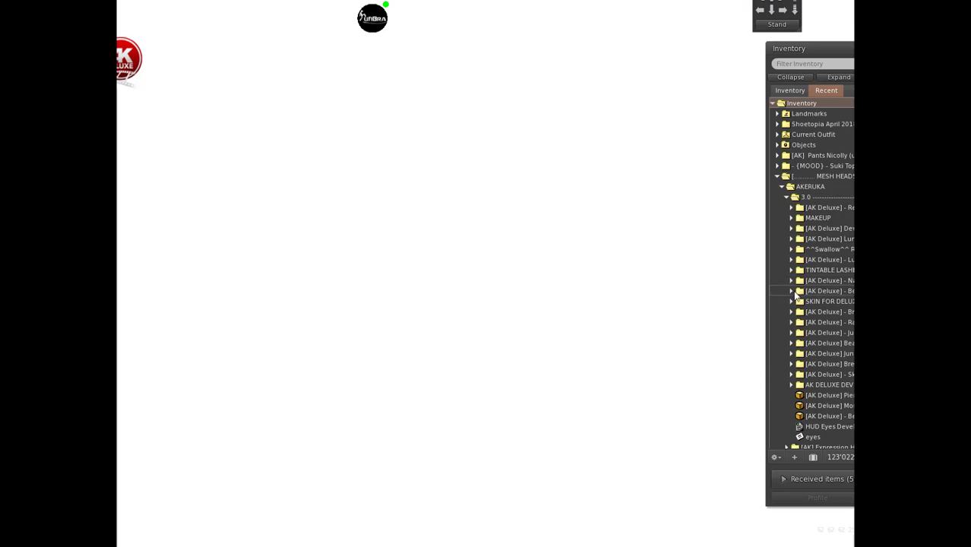
pyautogui.click(792, 292)
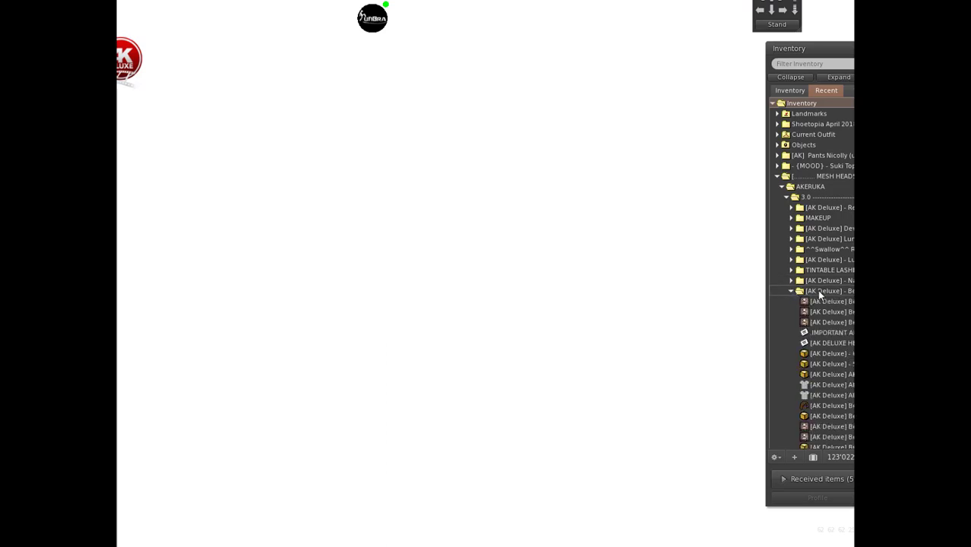
pyautogui.click(817, 290)
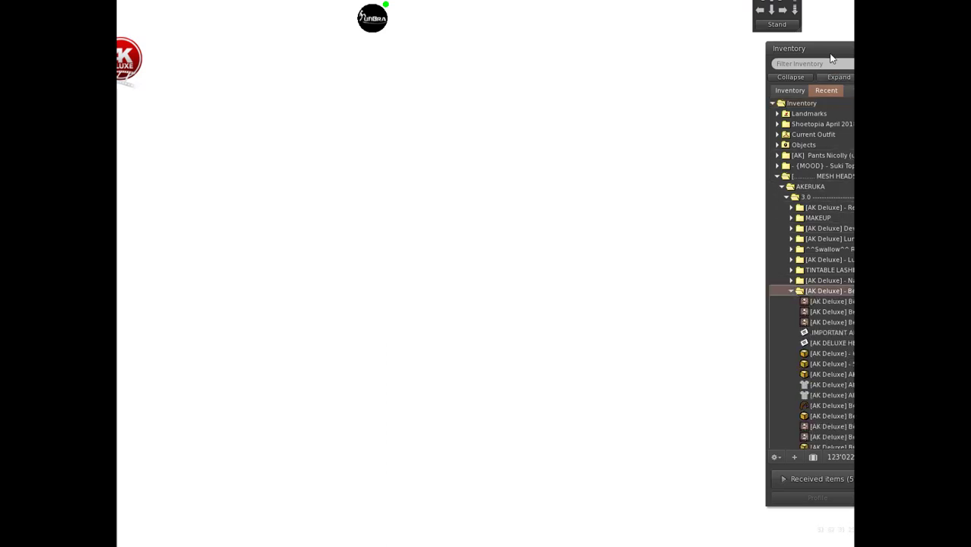
# Rez the [AK Deluxe] Beatriz Developer box in-world and open it to copy its contents to the inventory.
pyautogui.moveTo(805, 52); pyautogui.dragTo(777, 0)
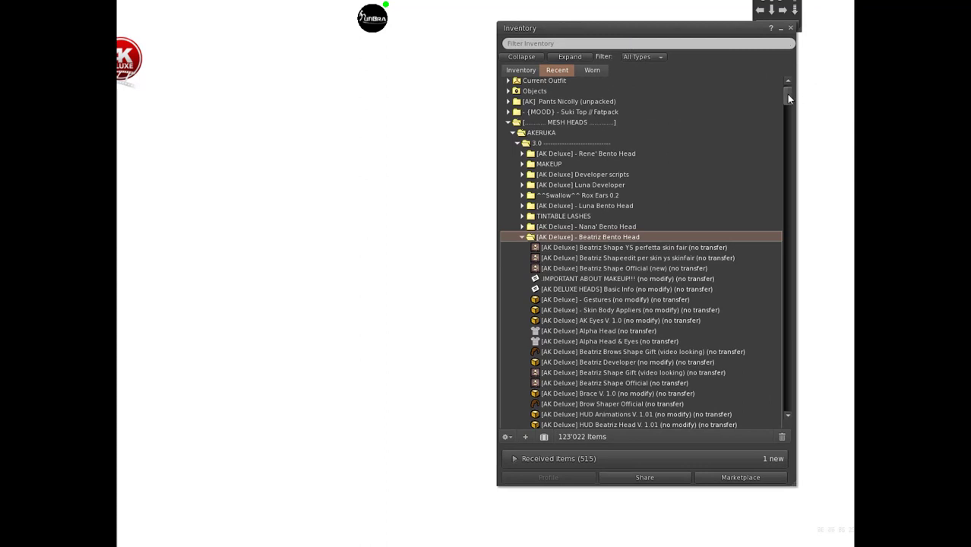
pyautogui.moveTo(787, 95); pyautogui.dragTo(787, 100)
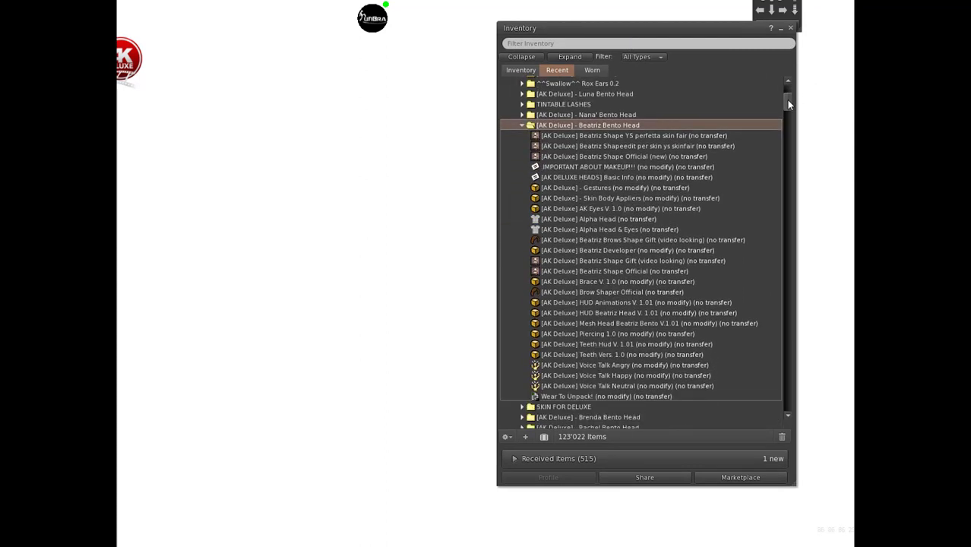
pyautogui.click(651, 250)
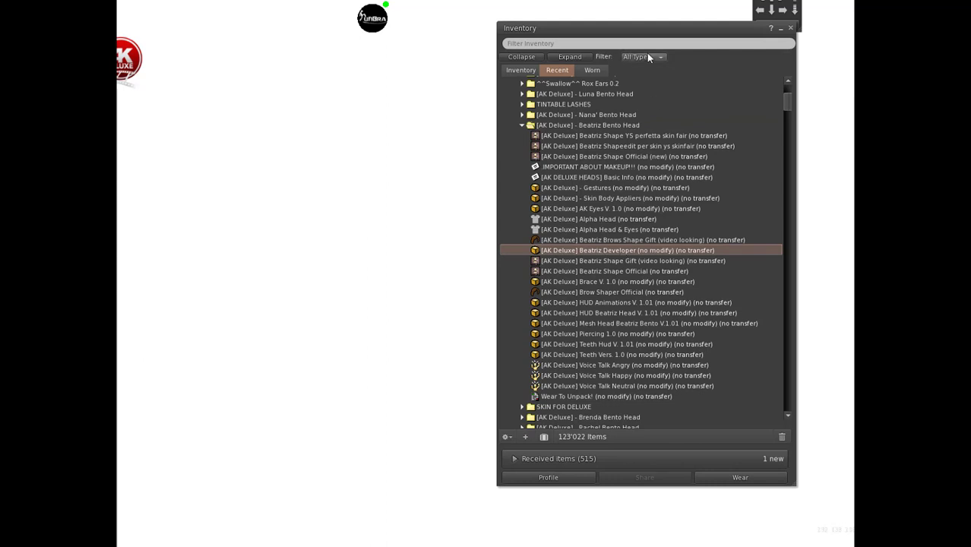
pyautogui.moveTo(643, 31); pyautogui.dragTo(728, 38)
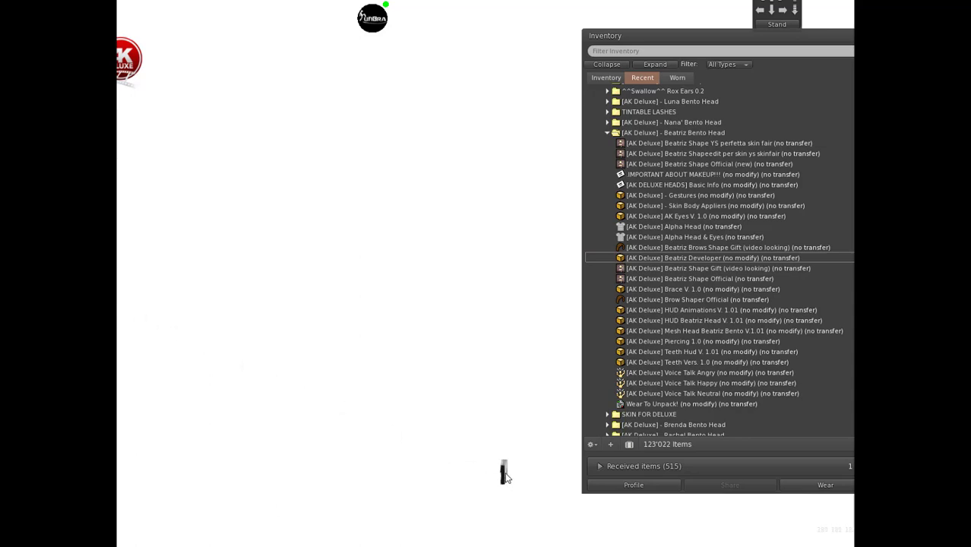
pyautogui.rightClick(505, 472)
pyautogui.click(526, 474)
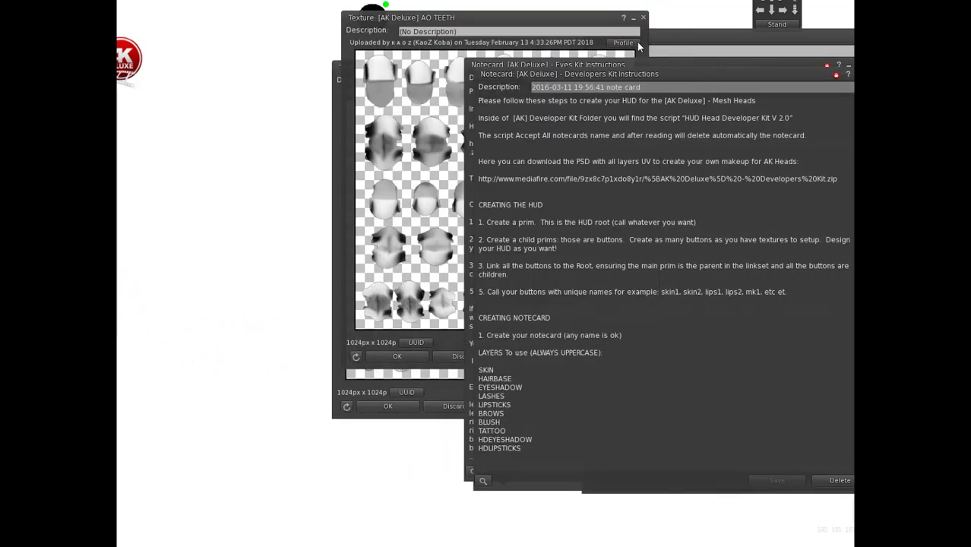
# Close the teeth texture previews and kit instruction notecards, and remove the Beatriz Developer box from the ground.
pyautogui.click(643, 17)
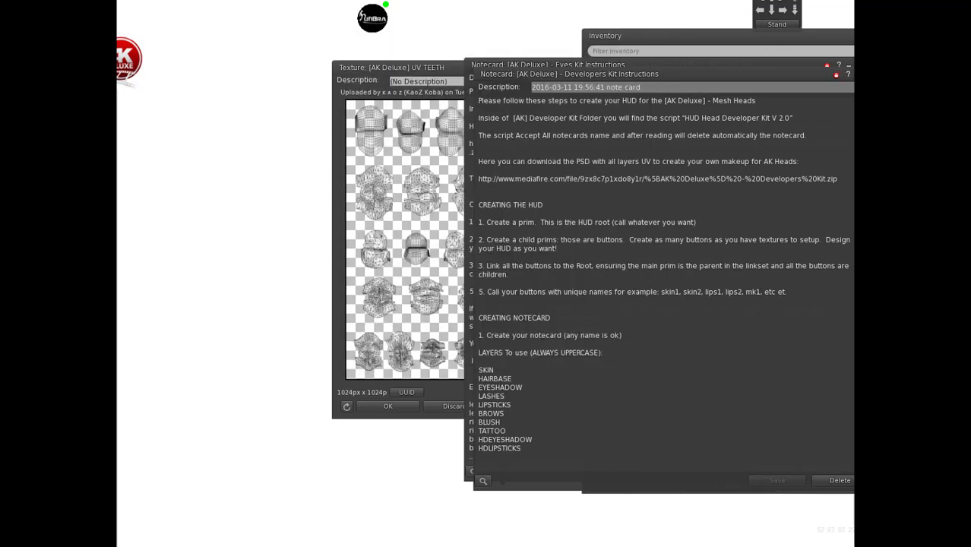
pyautogui.hotkey('ctrl', 'w')
pyautogui.hotkey('ctrl', 'w')
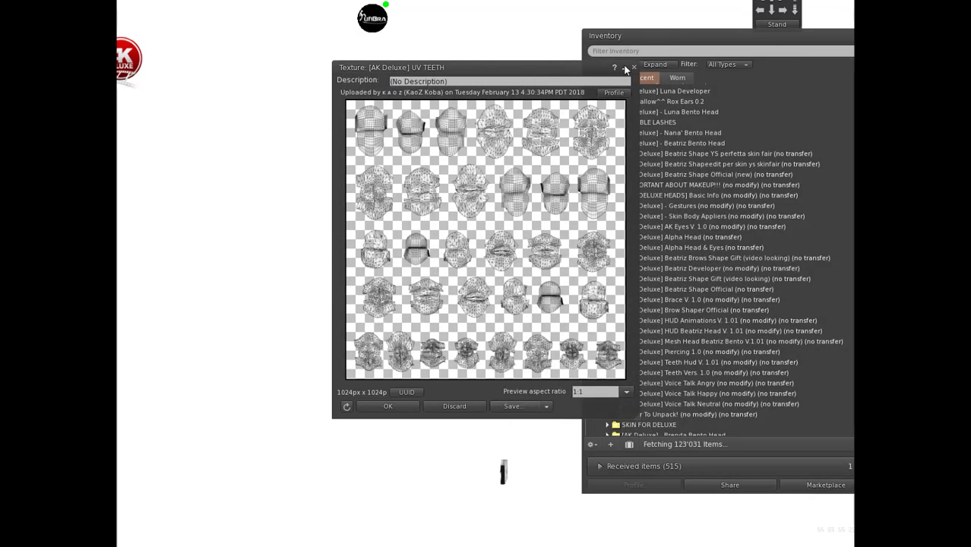
pyautogui.hotkey('ctrl', 'w')
pyautogui.rightClick(501, 474)
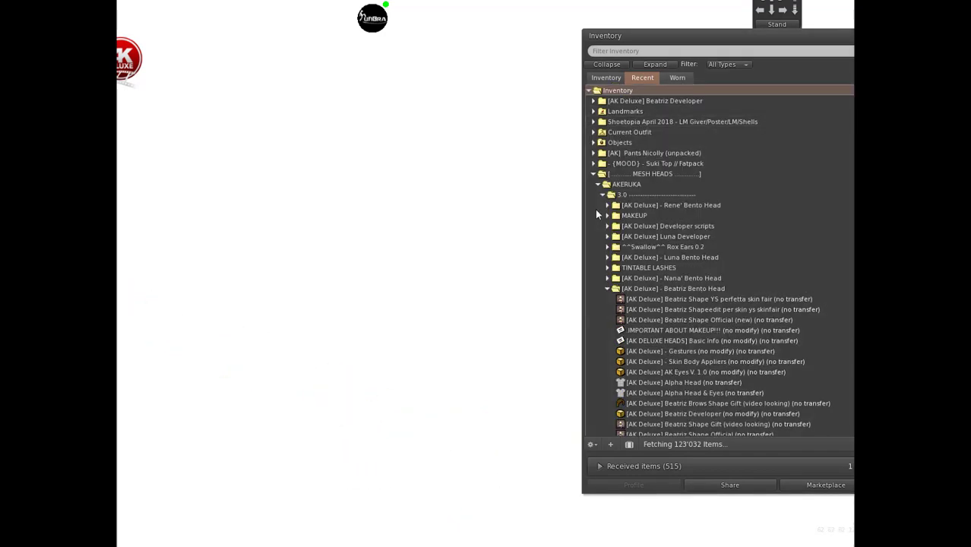
# Collapse the MESH HEADS folder and expand the unpacked [AK Deluxe] Beatriz Developer folder.
pyautogui.click(594, 174)
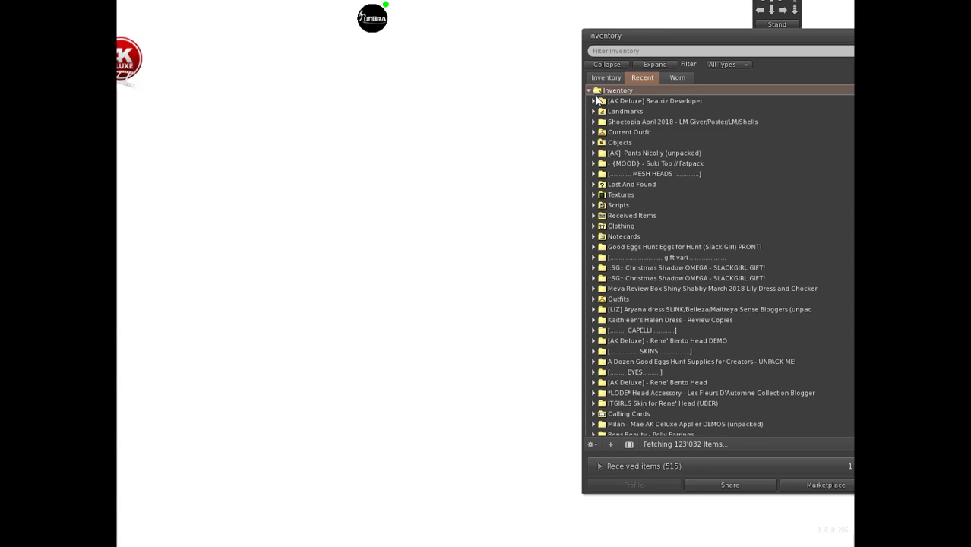
pyautogui.click(594, 101)
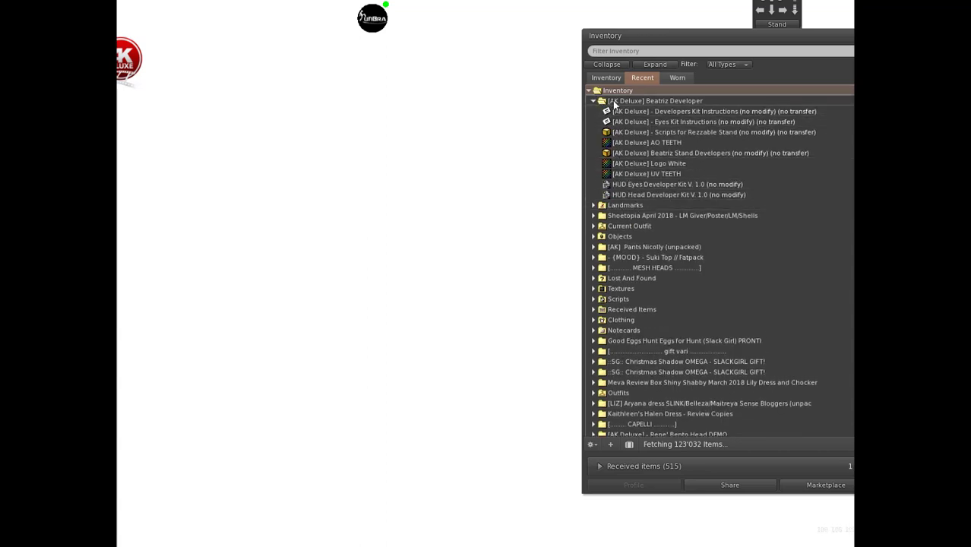
pyautogui.click(606, 104)
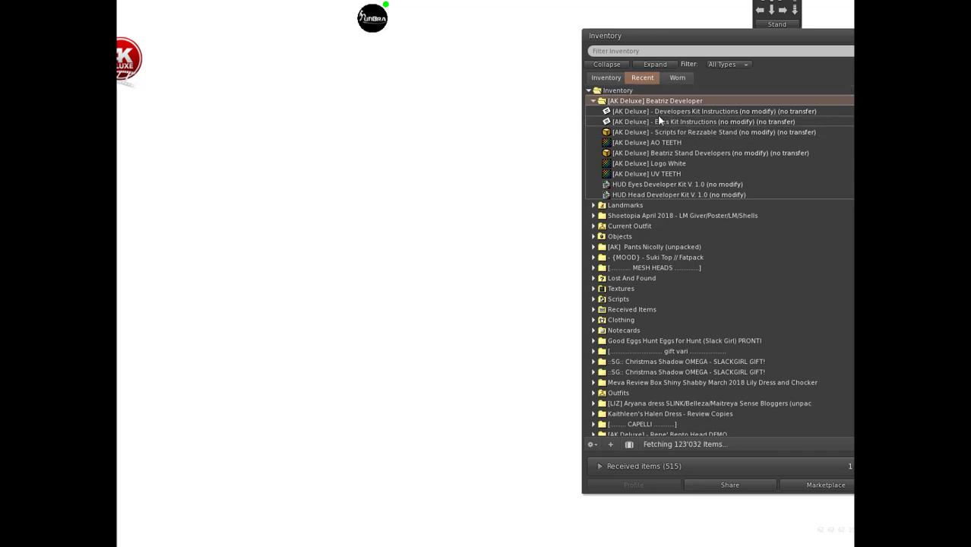
# Read the Developers Kit Instructions notecard, highlighting its PSD download link, and close it.
pyautogui.click(658, 117)
pyautogui.click(658, 112)
pyautogui.doubleClick(656, 111)
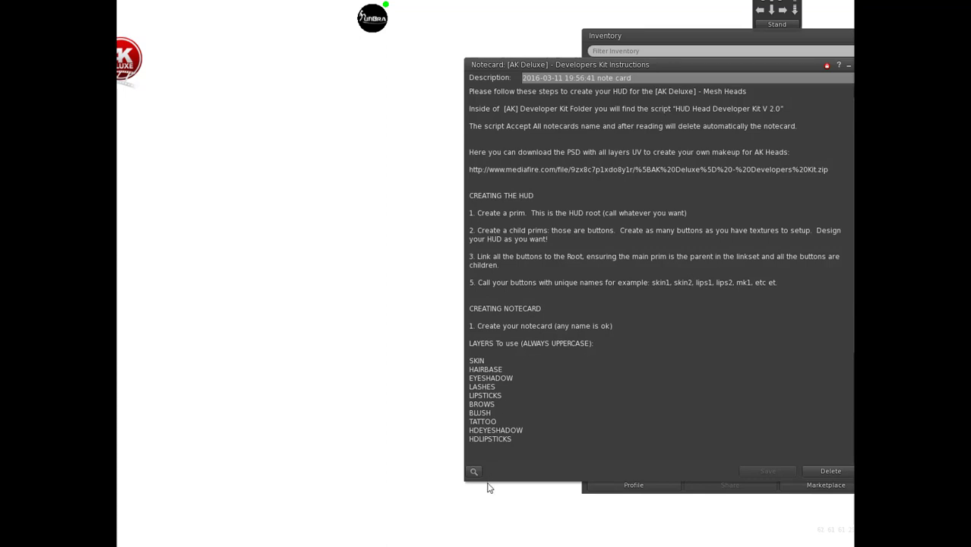
pyautogui.moveTo(850, 203); pyautogui.dragTo(464, 172)
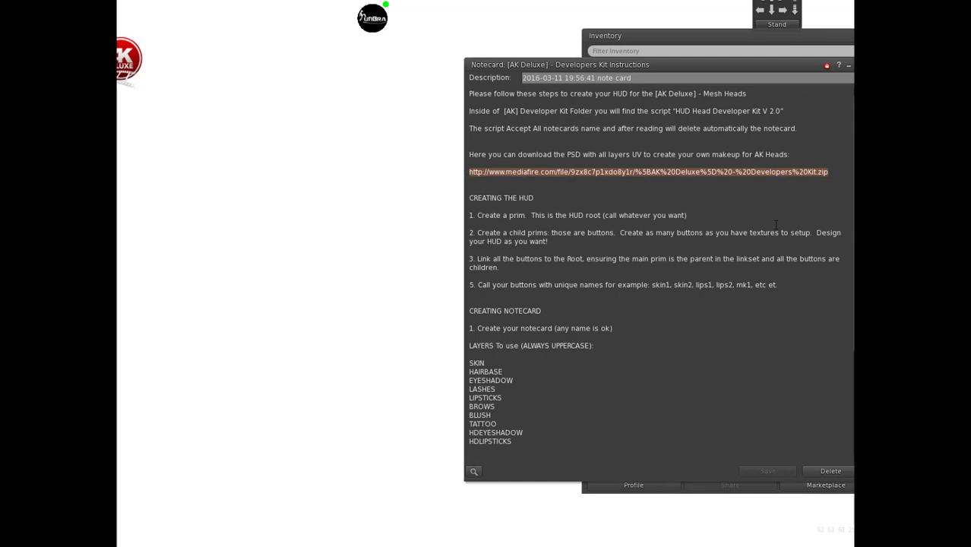
pyautogui.scroll(-5, 653, 274)
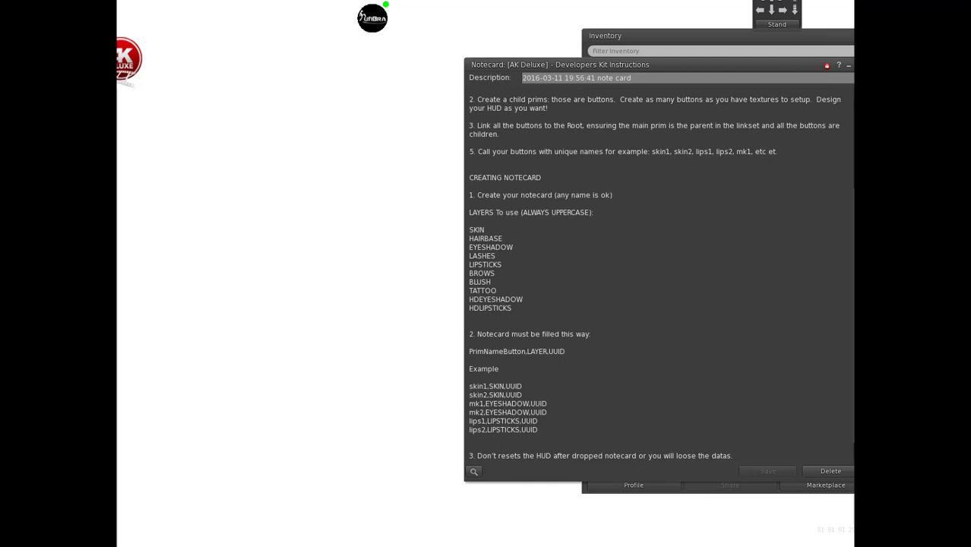
pyautogui.hotkey('ctrl', 'w')
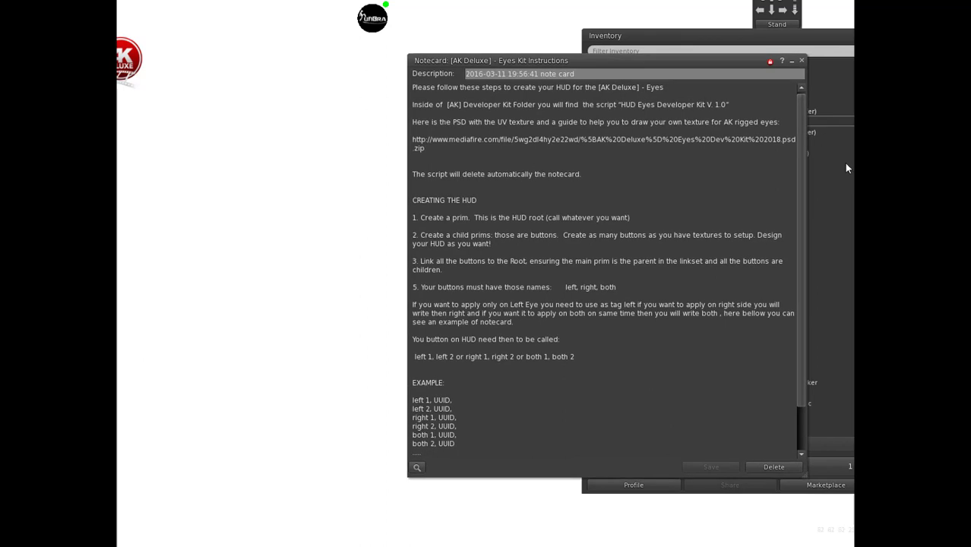
# Highlight the PSD download link in the Eyes Kit Instructions notecard and close the notecard.
pyautogui.moveTo(800, 156)
pyautogui.mouseDown()
pyautogui.moveTo(793, 244)
pyautogui.moveTo(793, 142)
pyautogui.mouseUp()
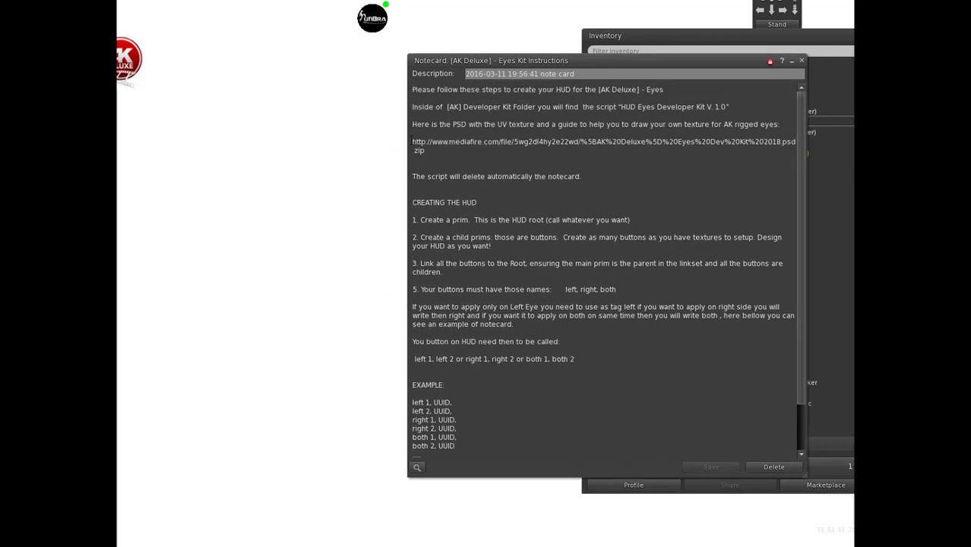
pyautogui.moveTo(411, 142); pyautogui.dragTo(425, 151)
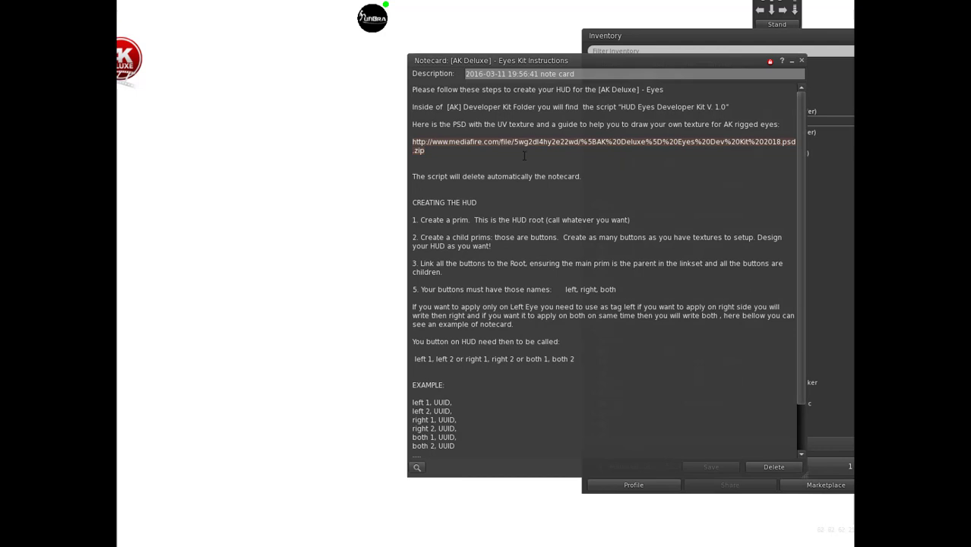
pyautogui.click(803, 62)
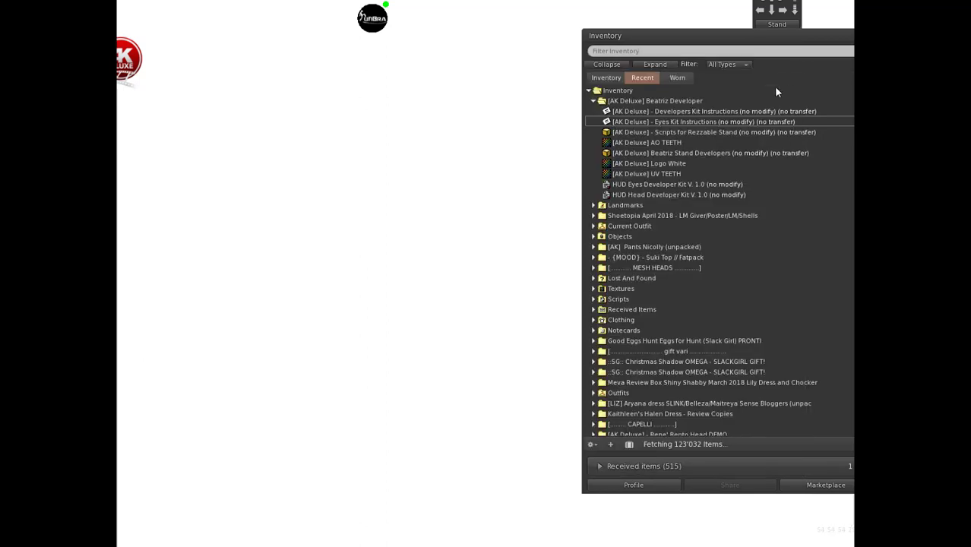
# Rez the [AK Deluxe] - Scripts for Rezzable Stand box in-world and copy its contents to the inventory.
pyautogui.click(649, 132)
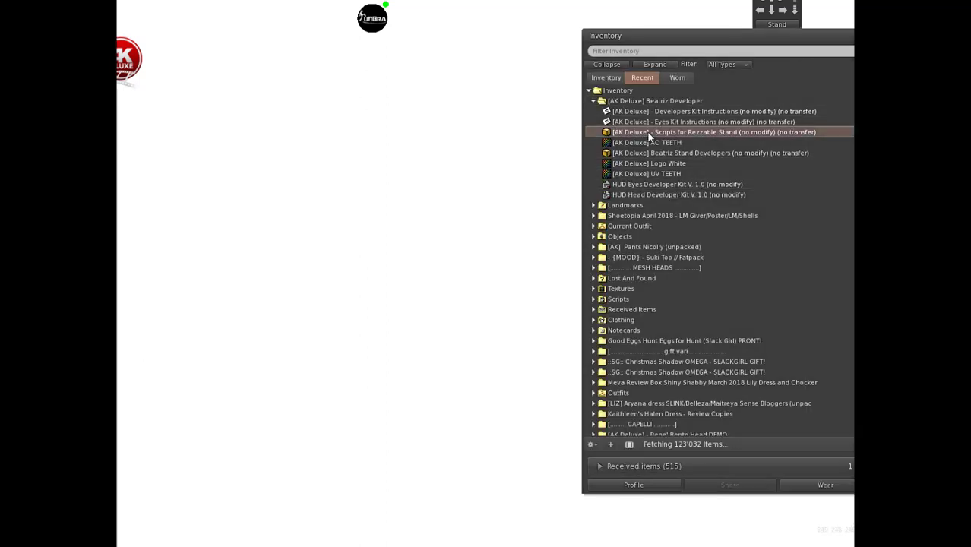
pyautogui.moveTo(646, 132); pyautogui.dragTo(487, 513)
pyautogui.rightClick(487, 493)
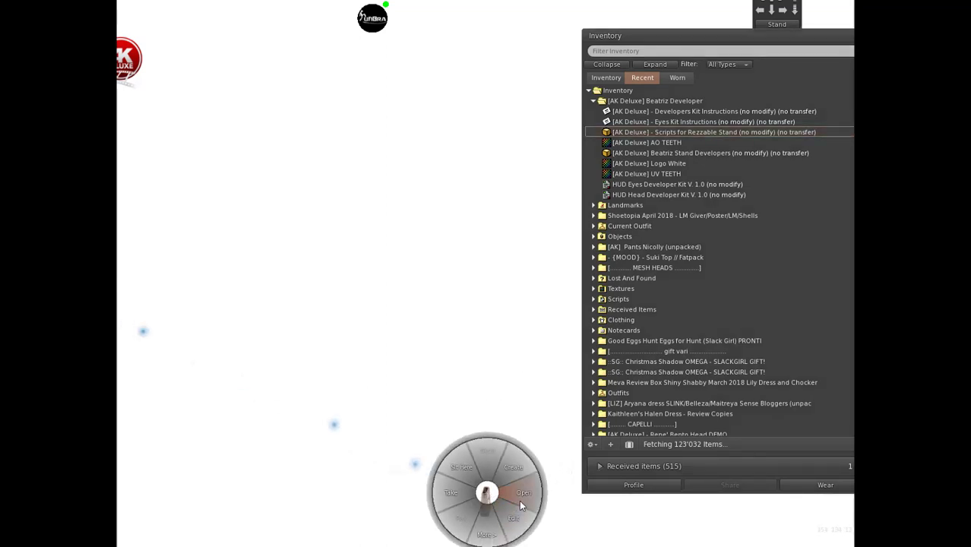
pyautogui.click(519, 500)
pyautogui.click(450, 360)
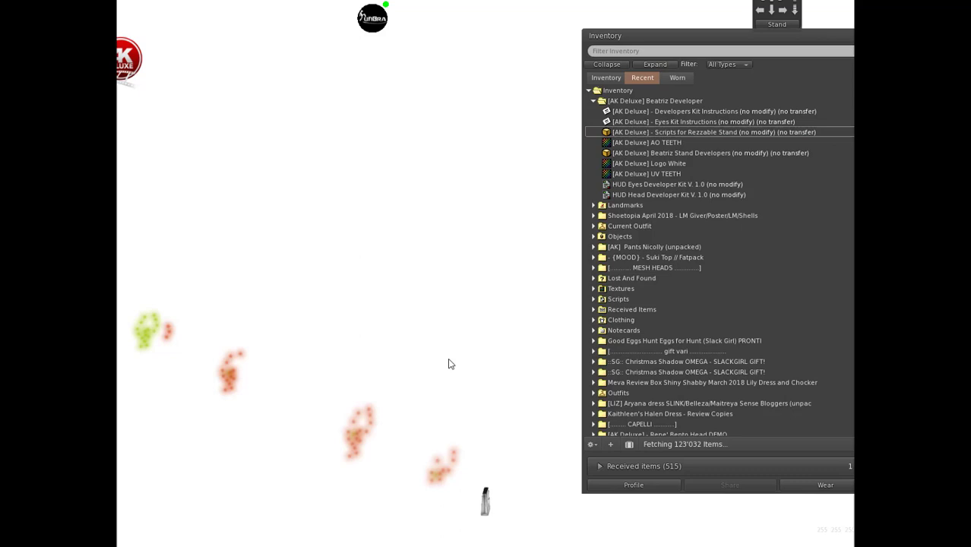
# Remove the rezzed scripts box from the ground and close the HOW TO Rezzable stand notecard.
pyautogui.rightClick(485, 493)
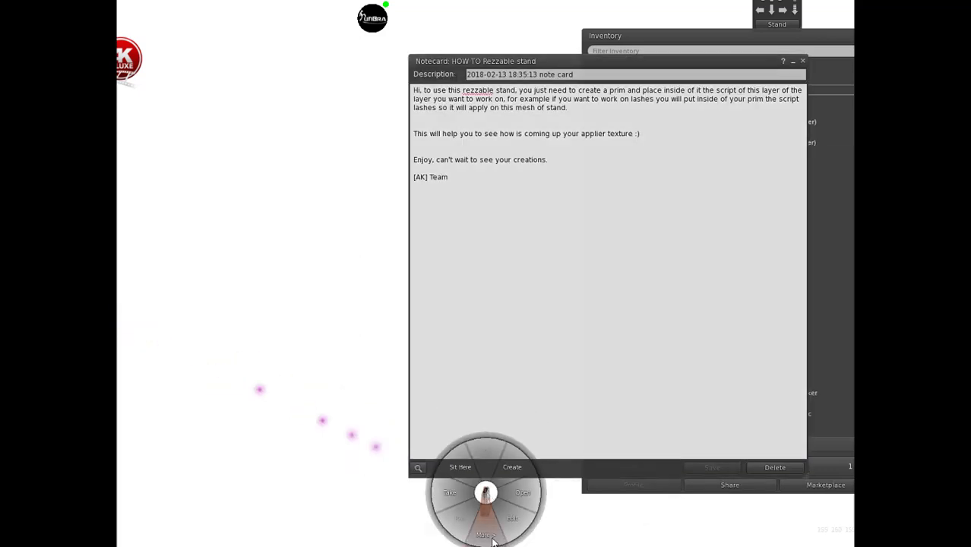
pyautogui.click(523, 493)
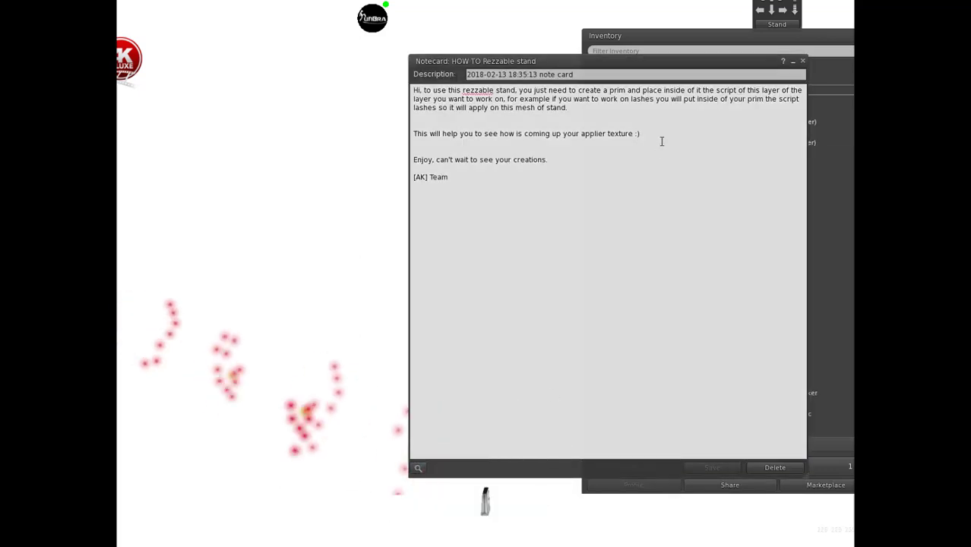
pyautogui.click(803, 62)
# Move the Scripts for Rezzable Stand folder into the Beatriz Developer folder and delete the packed scripts box from the inventory.
pyautogui.click(663, 99)
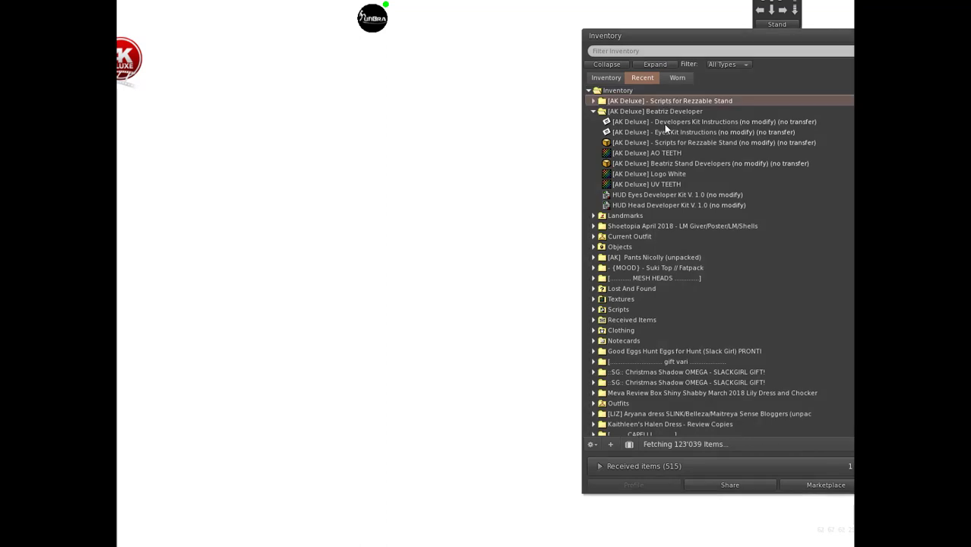
pyautogui.moveTo(665, 135); pyautogui.dragTo(666, 135)
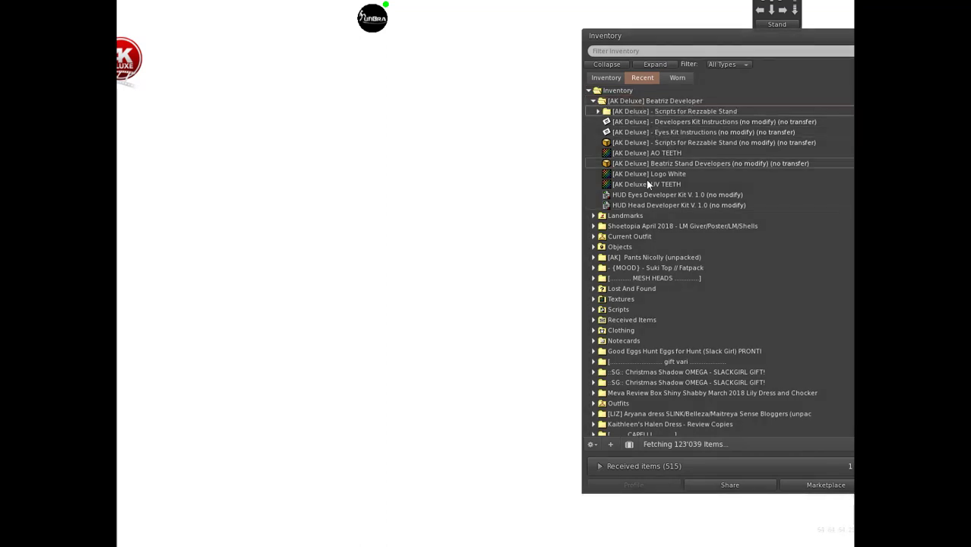
pyautogui.click(639, 144)
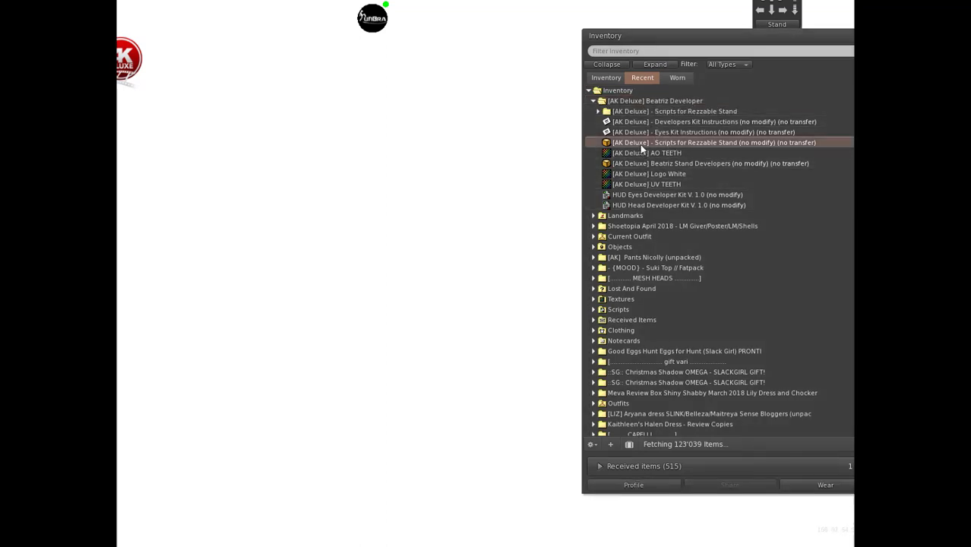
pyautogui.press('Delete')
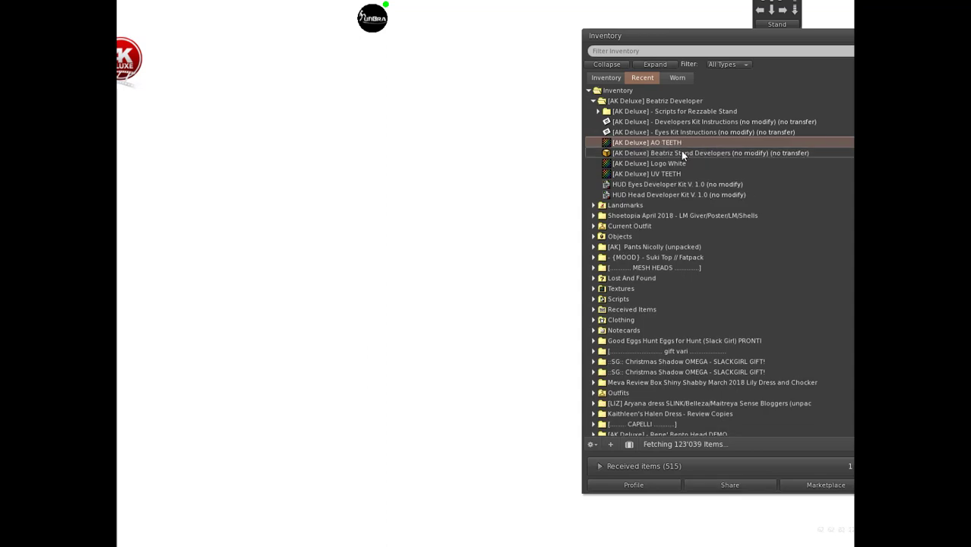
# Move the Inventory window aside and rez the [AK Deluxe] Beatriz Stand Developers object in-world.
pyautogui.moveTo(672, 36); pyautogui.dragTo(740, 34)
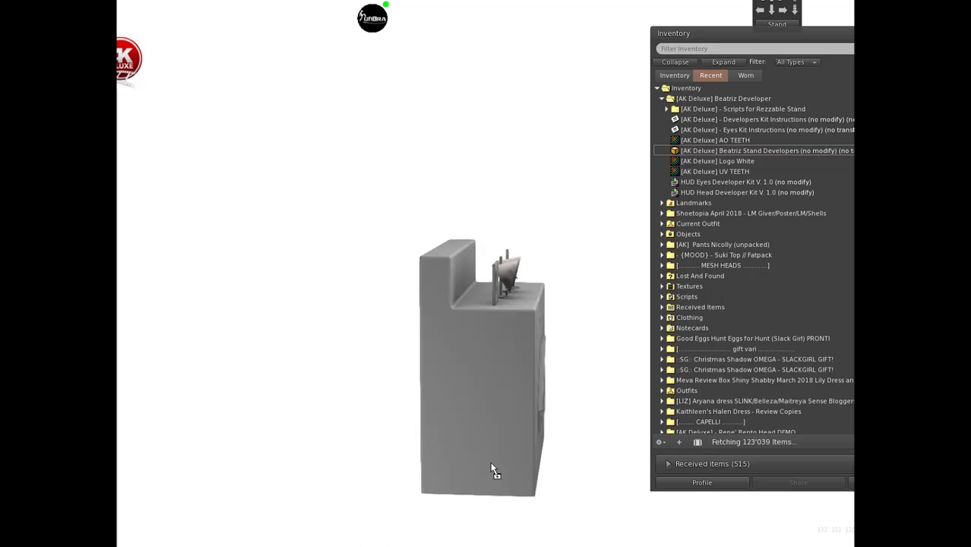
# Rotate the rezzed Beatriz stand so its front with the AK Deluxe logo faces the camera, and finish editing it.
pyautogui.rightClick(503, 401)
pyautogui.click(528, 439)
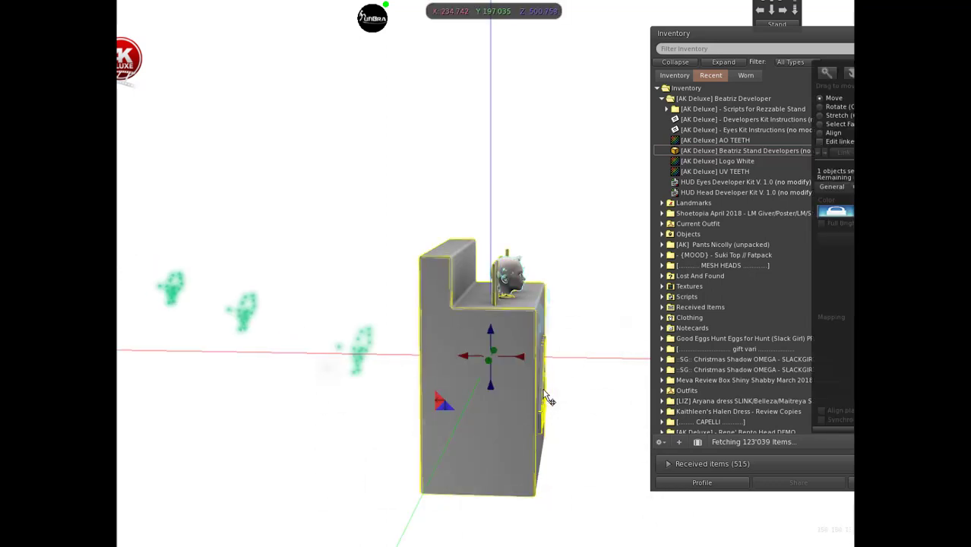
pyautogui.keyDown('ctrl'); pyautogui.moveTo(549, 362); pyautogui.dragTo(524, 413); pyautogui.keyUp('ctrl')
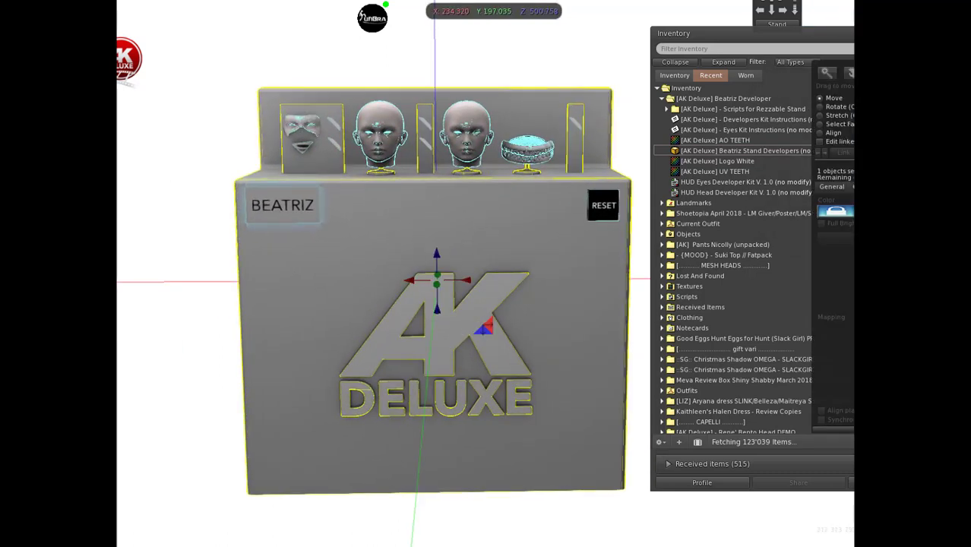
pyautogui.hotkey('ctrl', 'w')
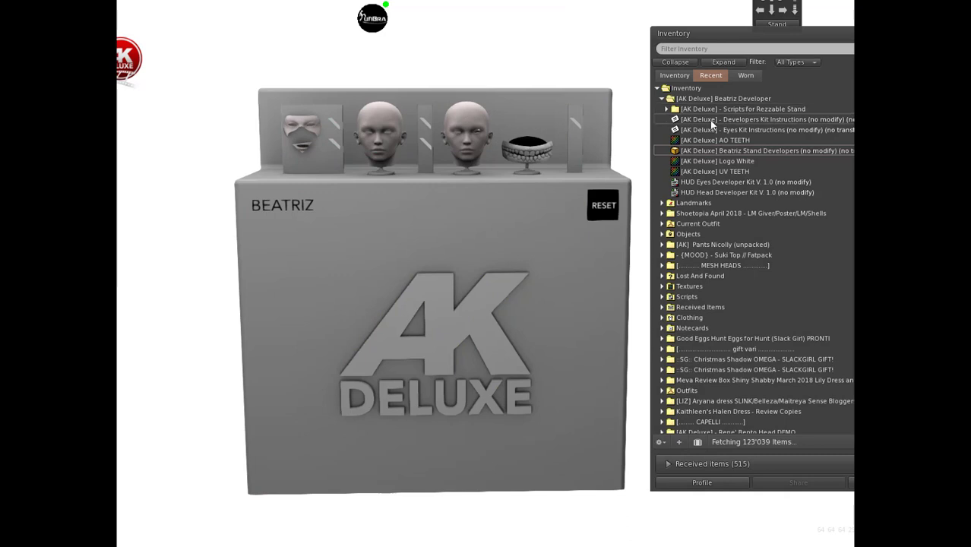
# Expand the Scripts for Rezzable Stand folder in the inventory and examine the labelled display heads on the stand up close.
pyautogui.moveTo(711, 38); pyautogui.dragTo(693, 36)
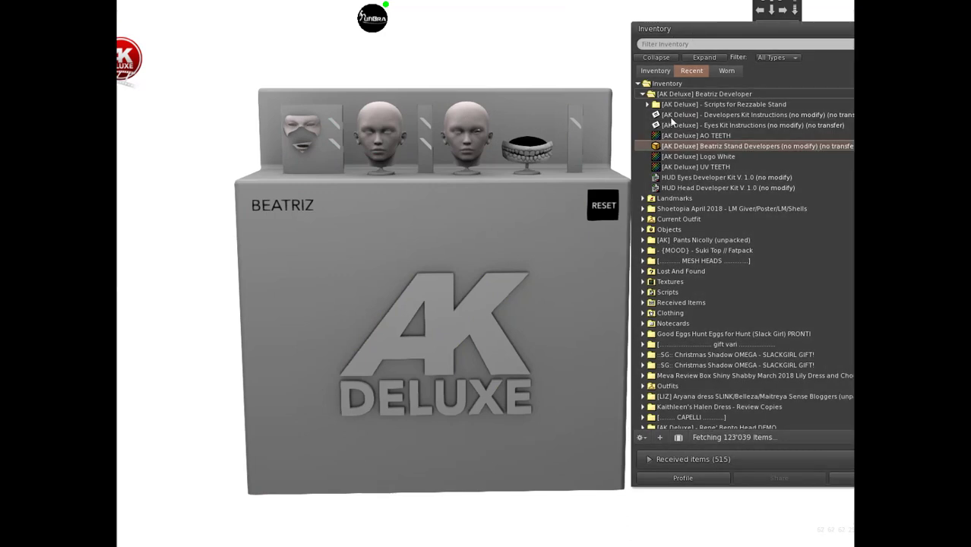
pyautogui.click(647, 105)
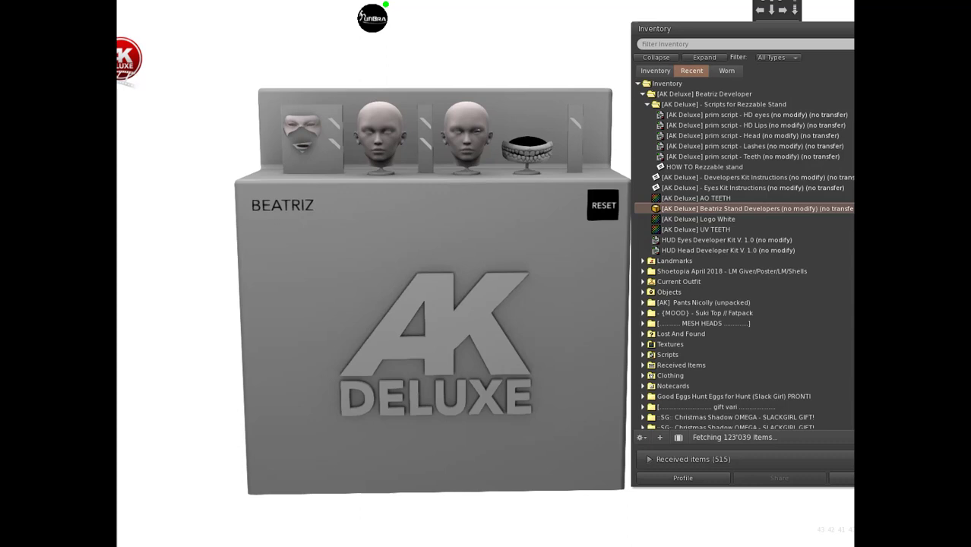
pyautogui.keyDown('alt'); pyautogui.moveTo(467, 149); pyautogui.dragTo(466, 80); pyautogui.keyUp('alt')
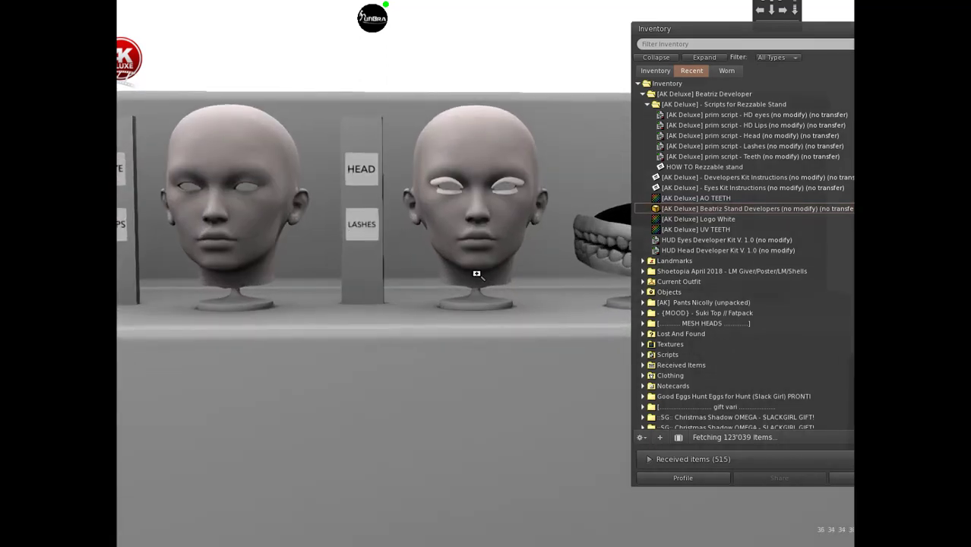
pyautogui.keyDown('alt'); pyautogui.moveTo(476, 273); pyautogui.dragTo(476, 247); pyautogui.keyUp('alt')
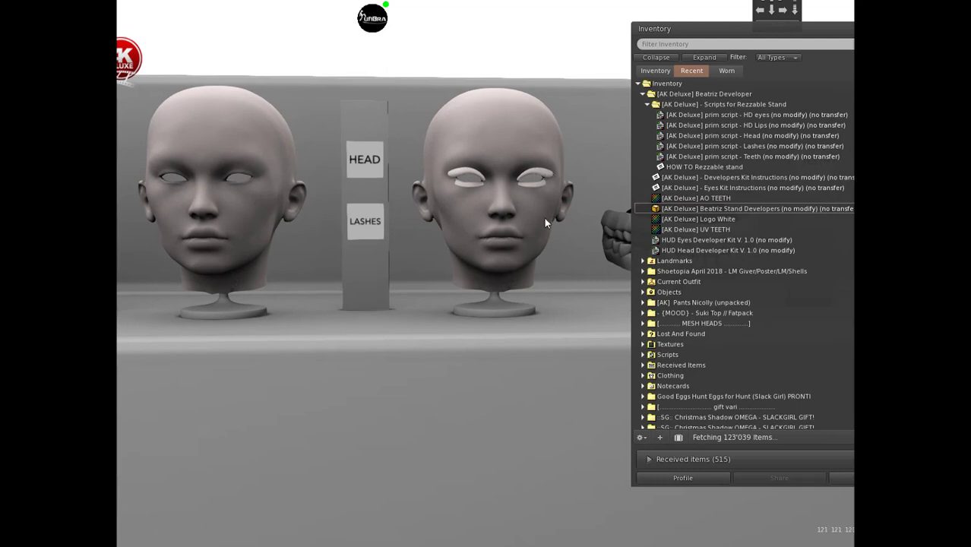
pyautogui.keyDown('alt'); pyautogui.moveTo(507, 246); pyautogui.dragTo(456, 395); pyautogui.keyUp('alt')
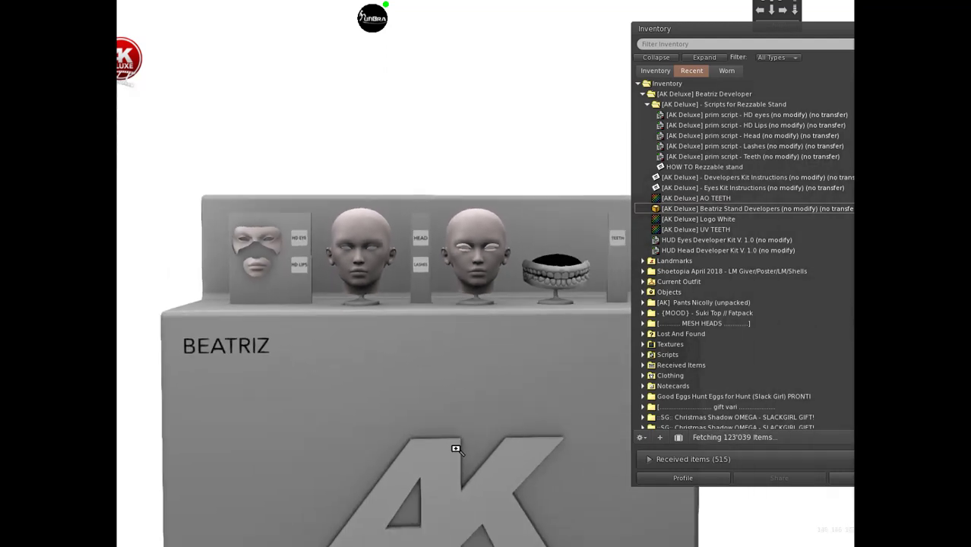
pyautogui.keyDown('alt'); pyautogui.moveTo(456, 449); pyautogui.dragTo(456, 486); pyautogui.keyUp('alt')
pyautogui.keyDown('alt'); pyautogui.moveTo(497, 297); pyautogui.dragTo(497, 327); pyautogui.keyUp('alt')
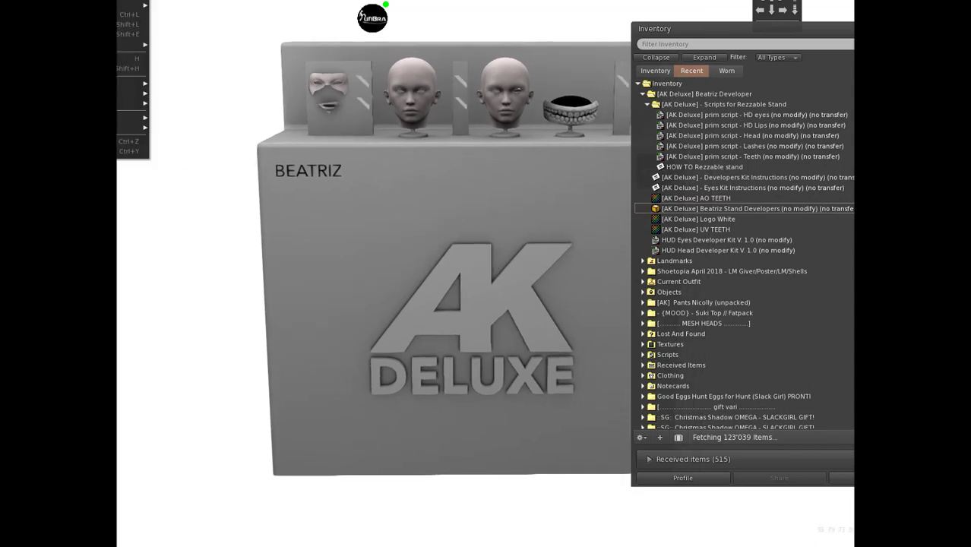
# Create a box prim on the ground in front of the stand and reopen it for editing.
pyautogui.hotkey('ctrl', 'b')
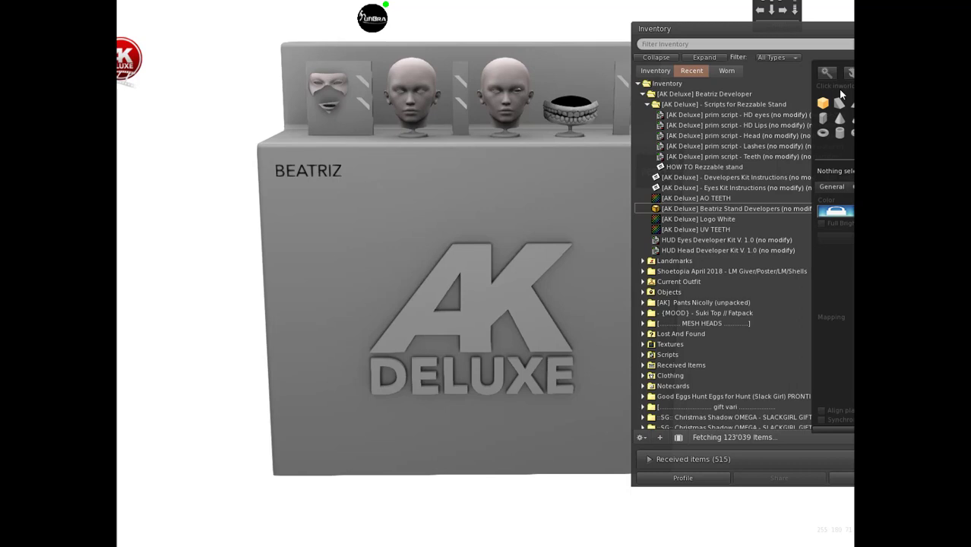
pyautogui.click(536, 517)
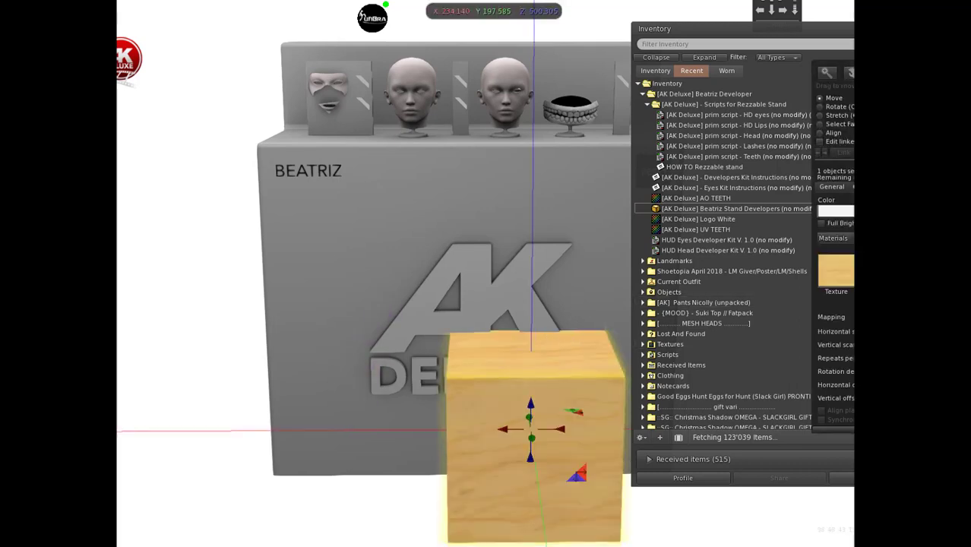
pyautogui.press('Escape')
pyautogui.rightClick(561, 410)
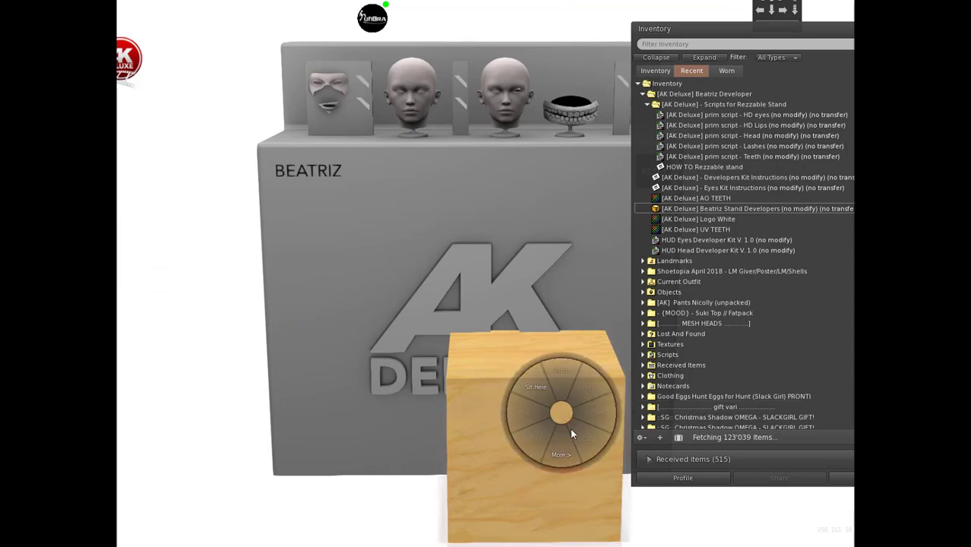
pyautogui.click(582, 433)
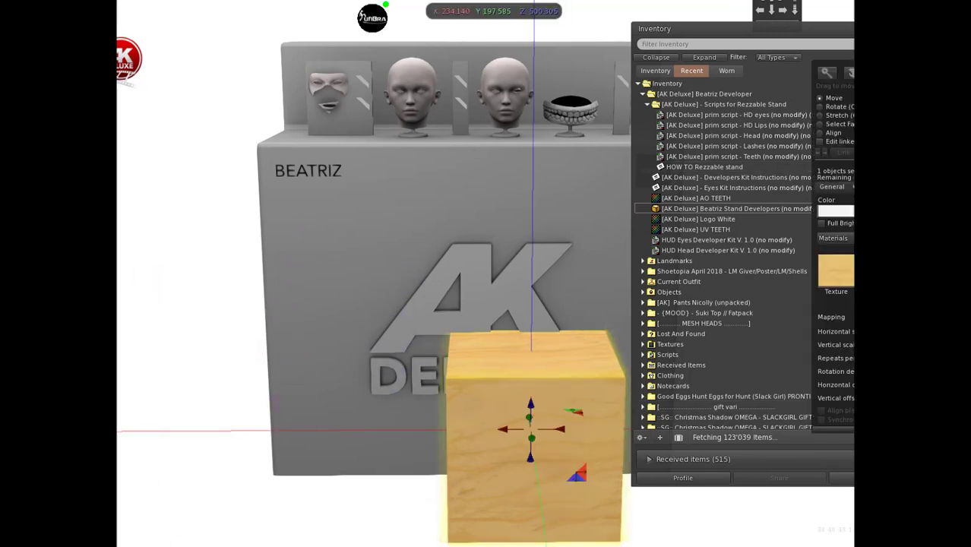
# Move the build window clear of the inventory and add the [AK Deluxe] prim script - Lashes to the box's contents.
pyautogui.moveTo(812, 79); pyautogui.dragTo(158, 114)
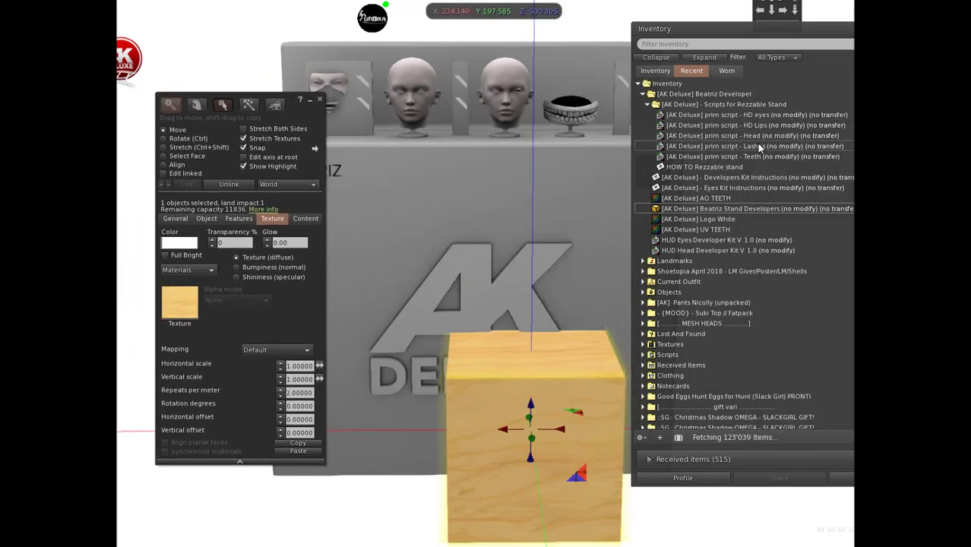
pyautogui.click(306, 218)
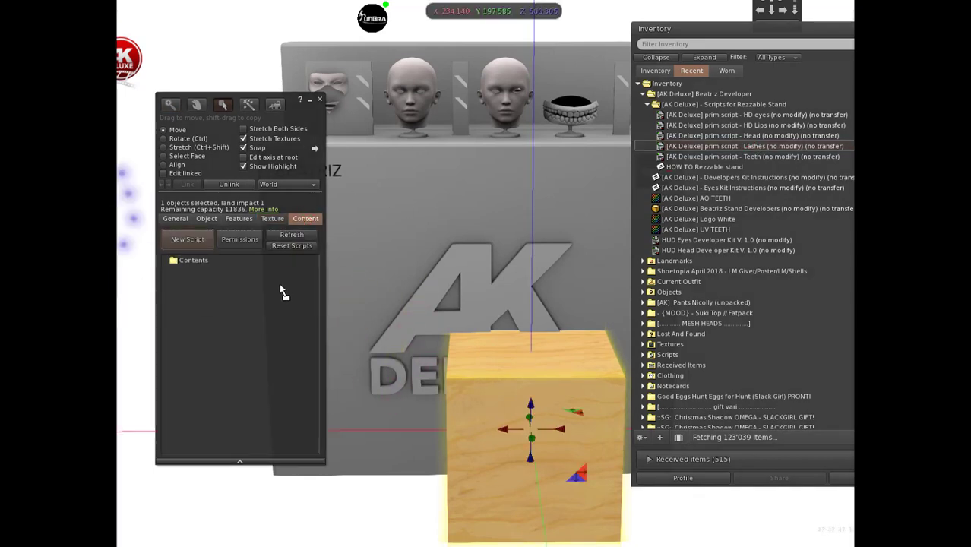
pyautogui.moveTo(281, 292); pyautogui.dragTo(281, 293)
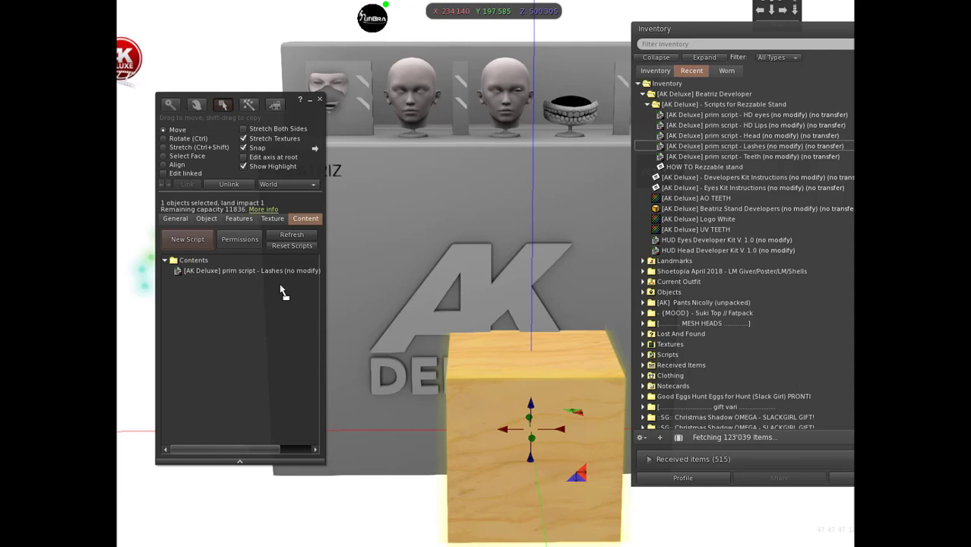
# Texture the box with the local image MARINAVENDOR from the Marina folder and finish editing it.
pyautogui.click(275, 219)
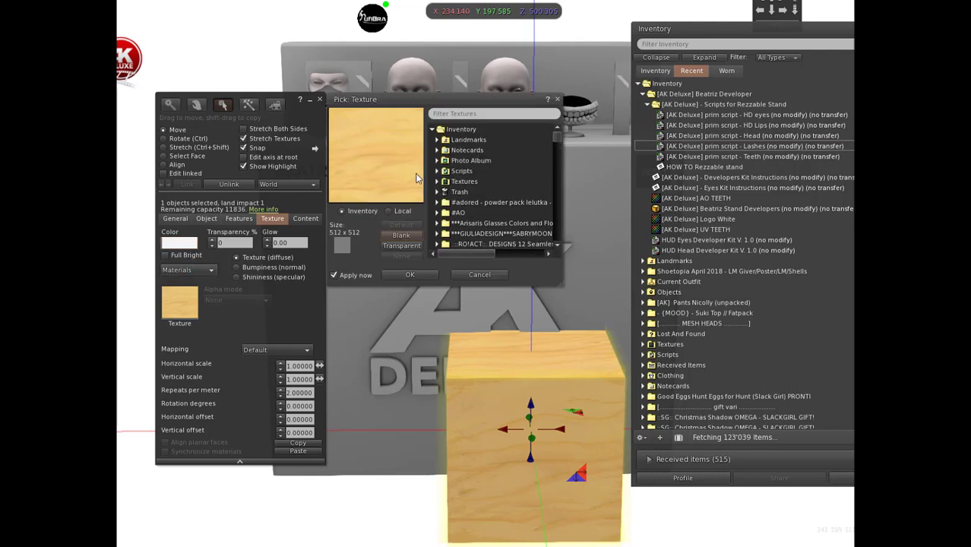
pyautogui.click(402, 212)
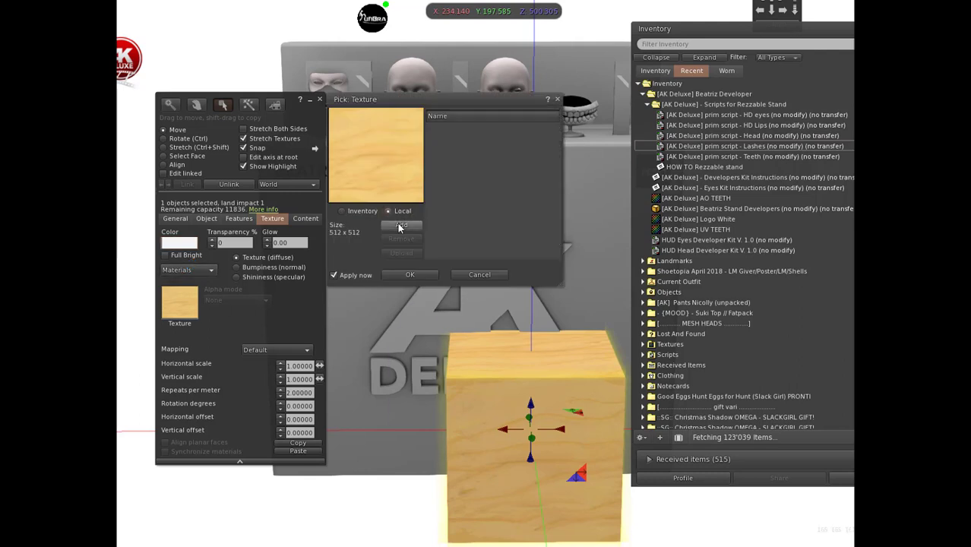
pyautogui.click(400, 227)
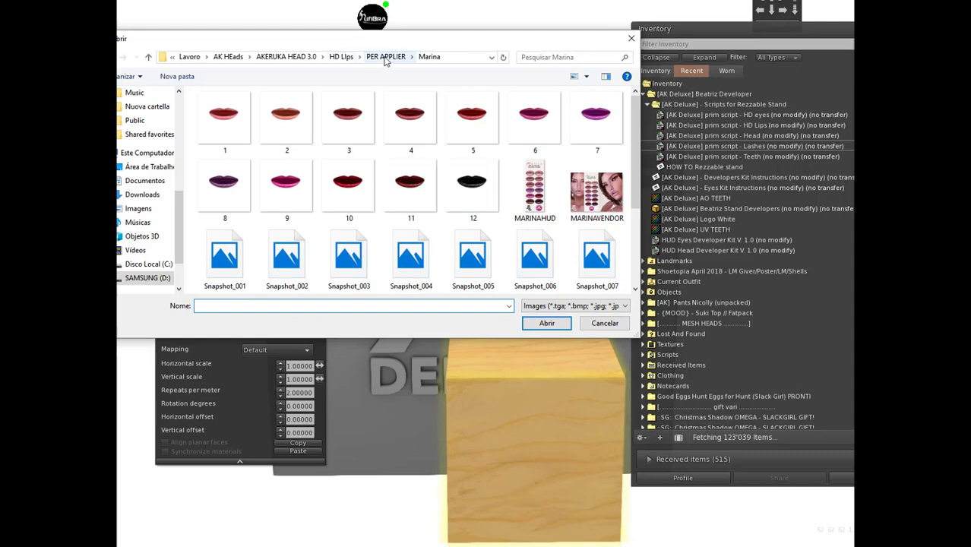
pyautogui.doubleClick(606, 201)
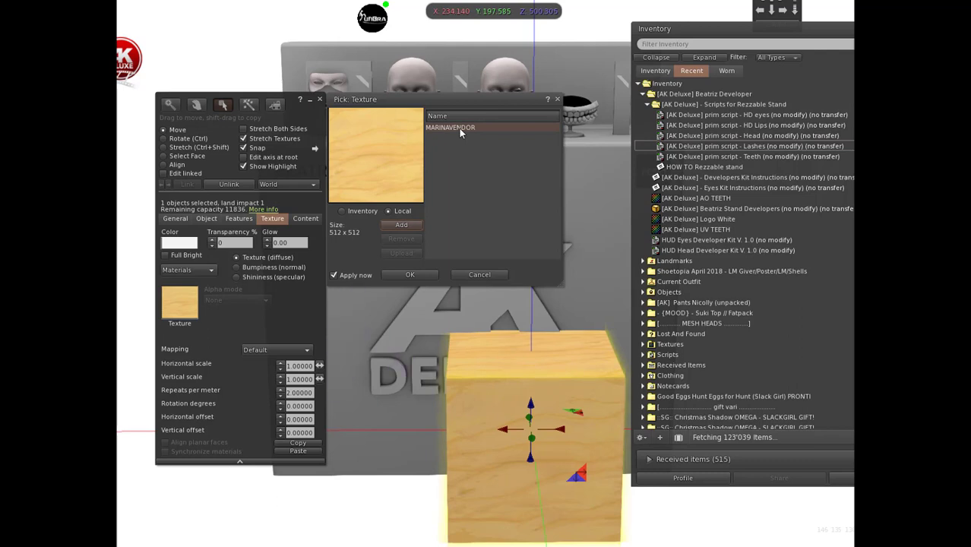
pyautogui.click(459, 129)
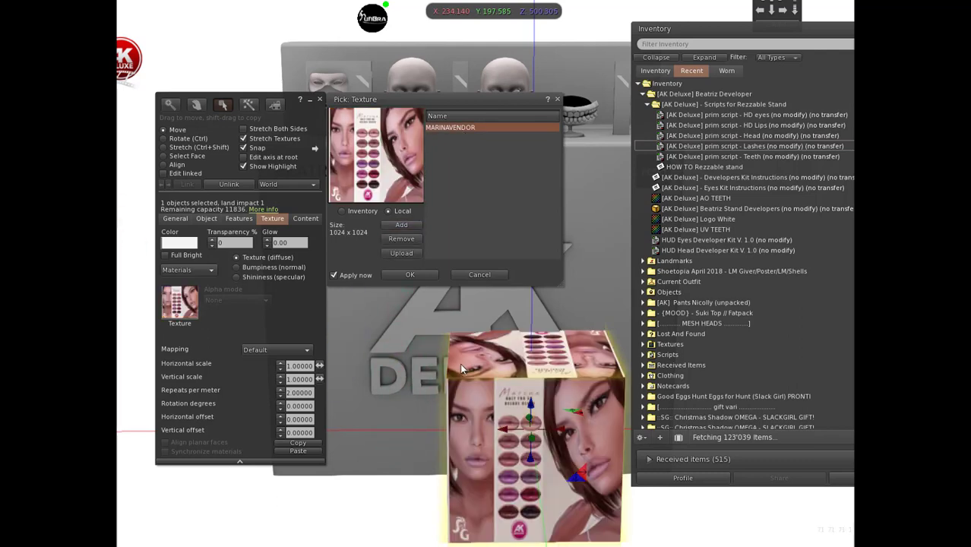
pyautogui.click(419, 271)
pyautogui.click(319, 100)
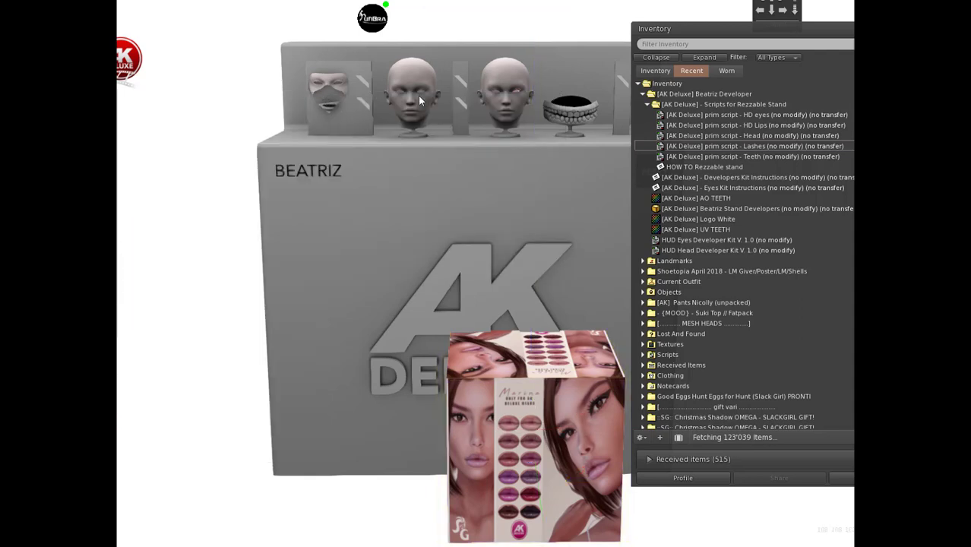
# Create a second box prim on the ground beside the Marina-textured box, in front of the stand.
pyautogui.keyDown('alt'); pyautogui.moveTo(518, 93); pyautogui.dragTo(519, 41); pyautogui.keyUp('alt')
pyautogui.keyDown('alt'); pyautogui.moveTo(421, 325); pyautogui.dragTo(398, 363); pyautogui.keyUp('alt')
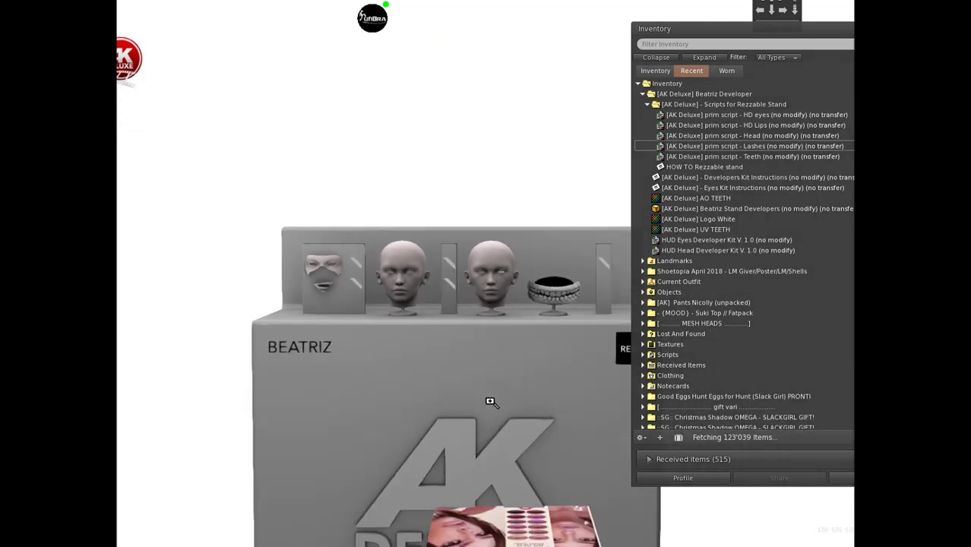
pyautogui.keyDown('alt'); pyautogui.moveTo(493, 402); pyautogui.dragTo(493, 448); pyautogui.keyUp('alt')
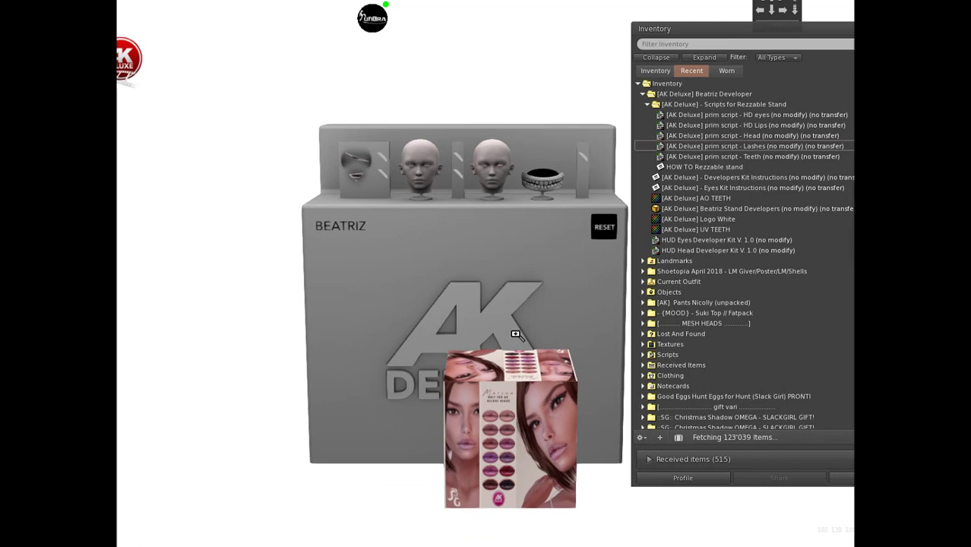
pyautogui.keyDown('alt'); pyautogui.moveTo(515, 335); pyautogui.dragTo(515, 312); pyautogui.keyUp('alt')
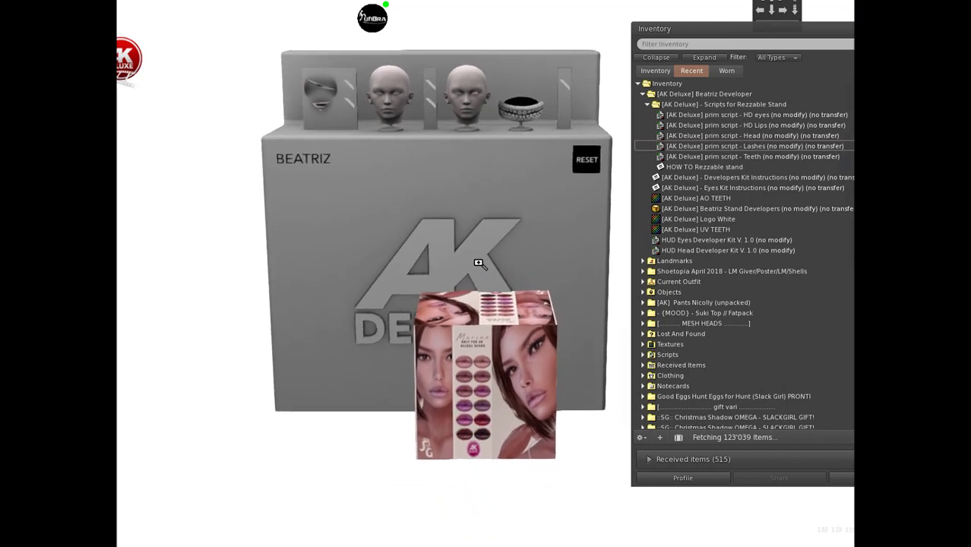
pyautogui.keyDown('alt'); pyautogui.click(477, 260); pyautogui.keyUp('alt')
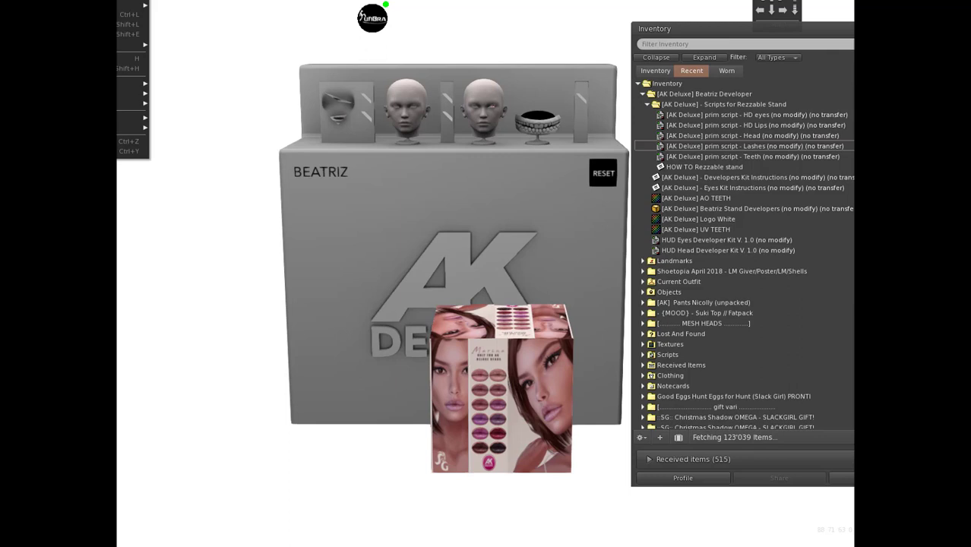
pyautogui.hotkey('ctrl', 'b')
pyautogui.moveTo(278, 119); pyautogui.dragTo(897, 146)
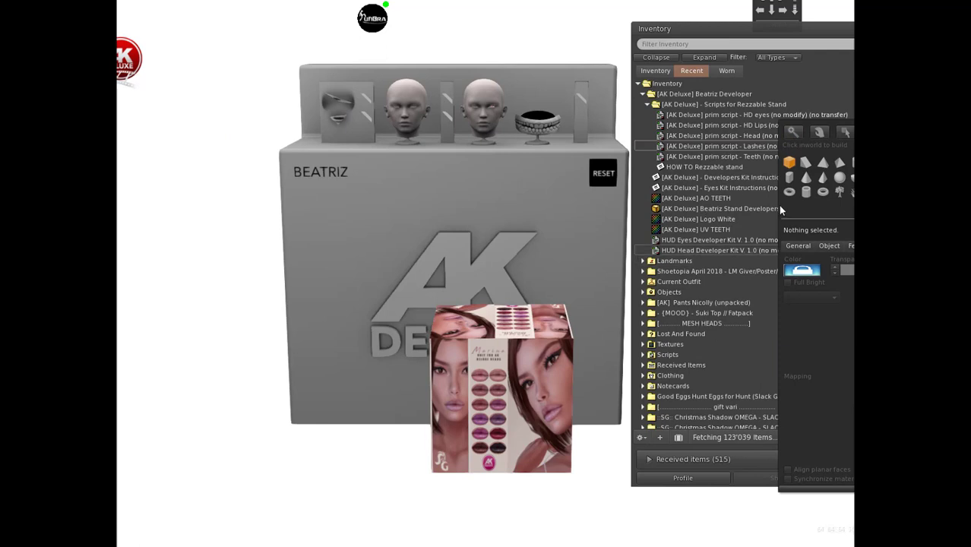
pyautogui.click(350, 471)
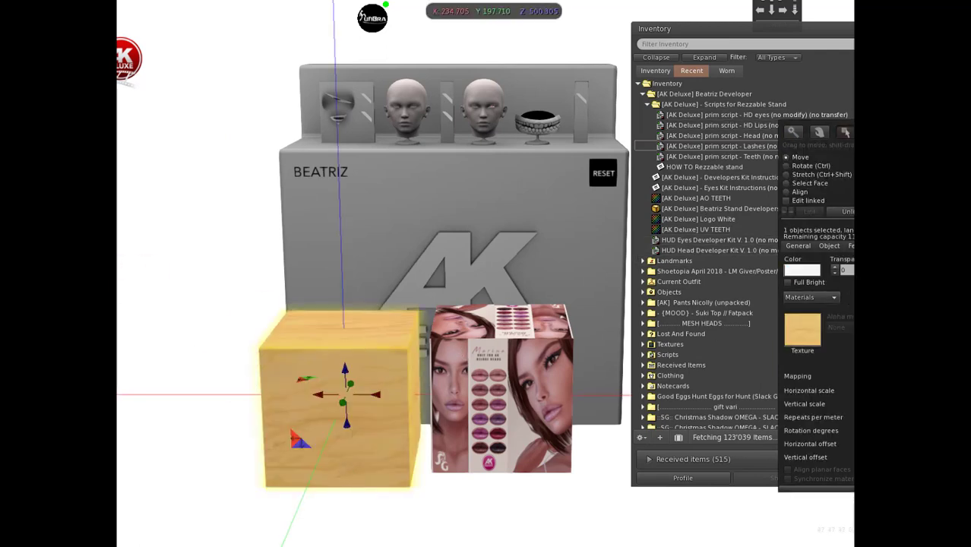
# Add the [AK Deluxe] prim script - Head to the contents of the second box.
pyautogui.click(933, 246)
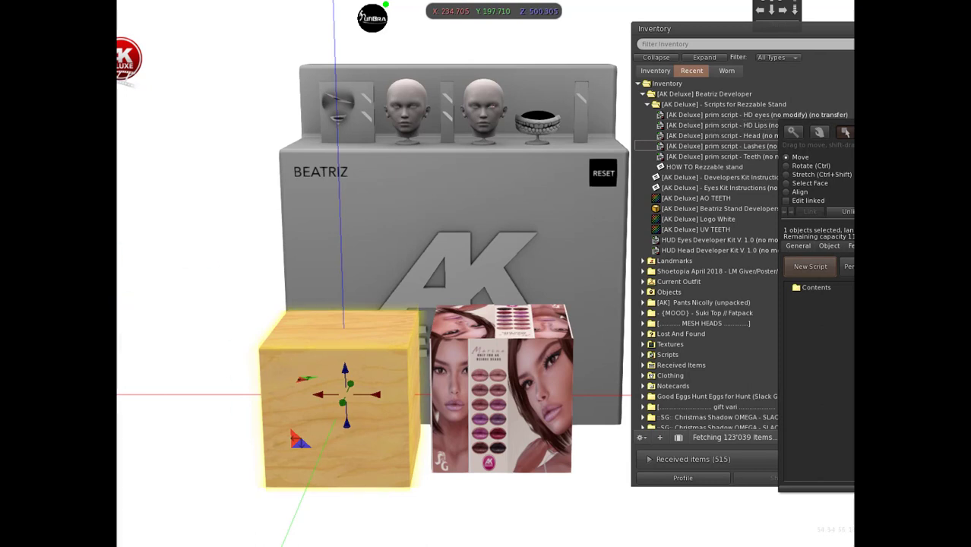
pyautogui.moveTo(936, 145); pyautogui.dragTo(344, 96)
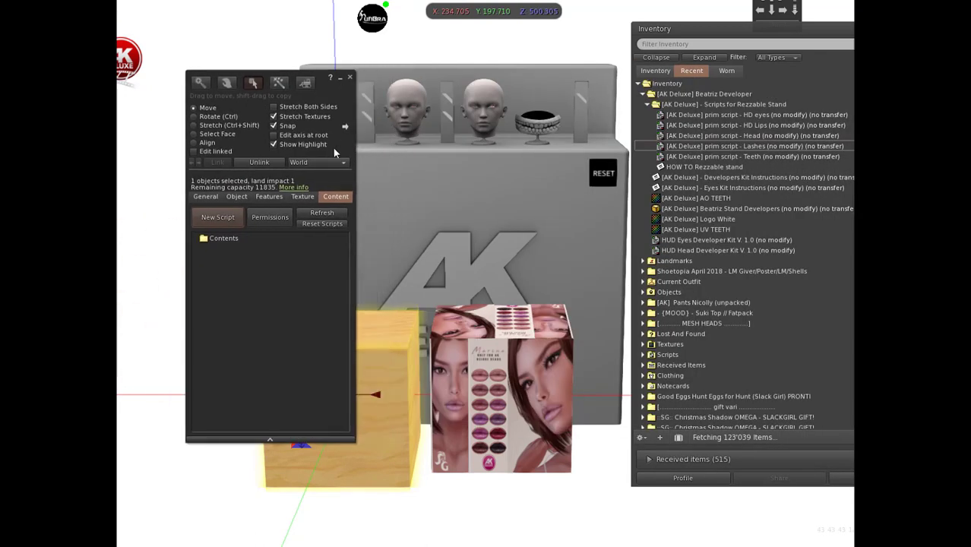
pyautogui.click(692, 149)
pyautogui.click(695, 136)
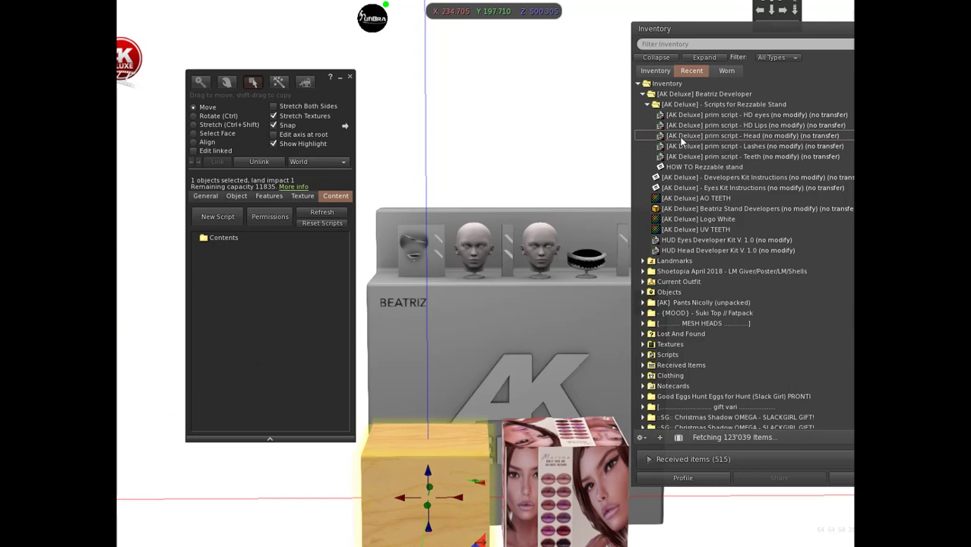
pyautogui.click(681, 140)
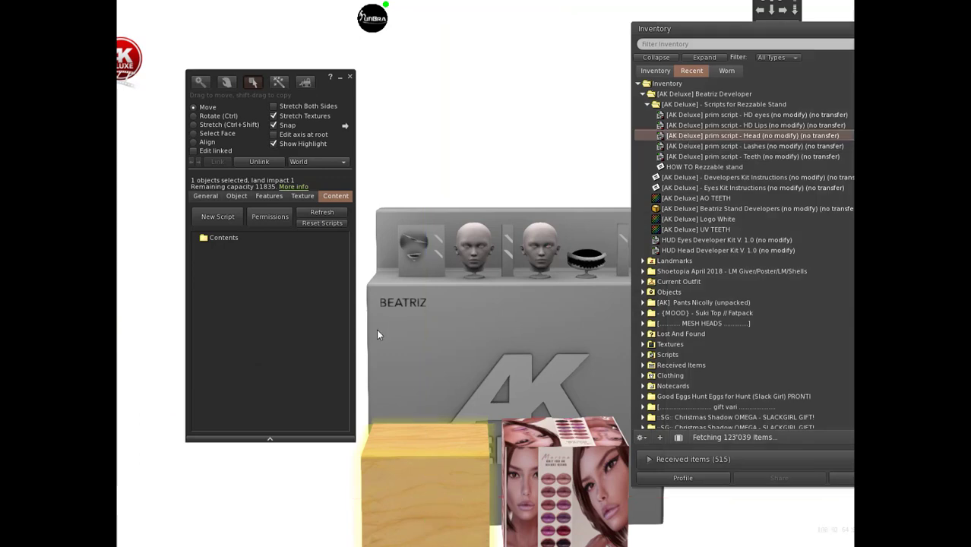
pyautogui.moveTo(276, 410); pyautogui.dragTo(277, 415)
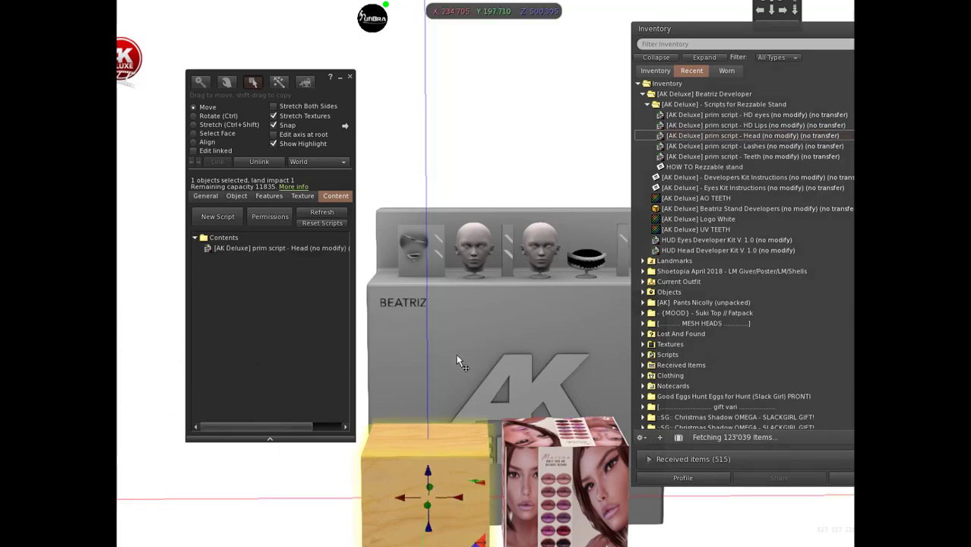
pyautogui.press('alt')
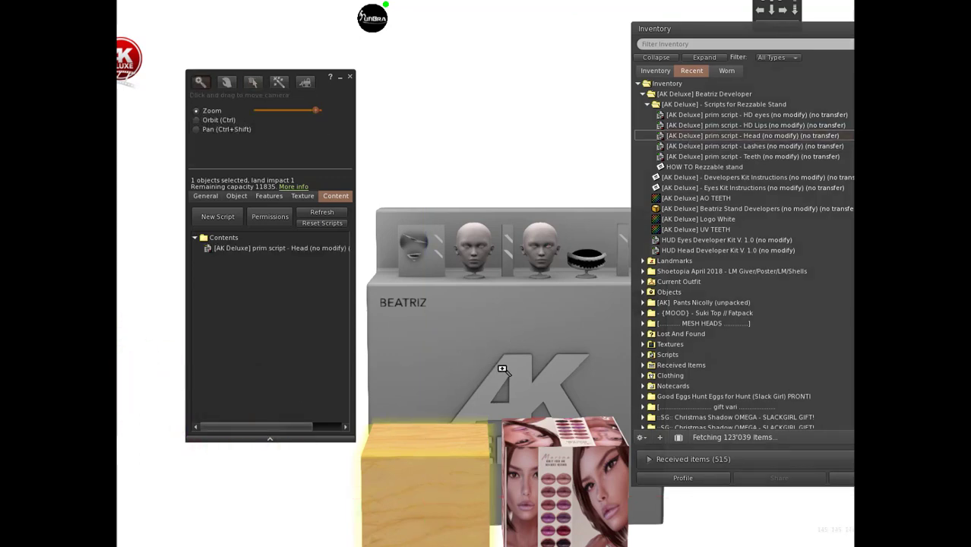
pyautogui.keyDown('alt'); pyautogui.click(502, 369); pyautogui.keyUp('alt')
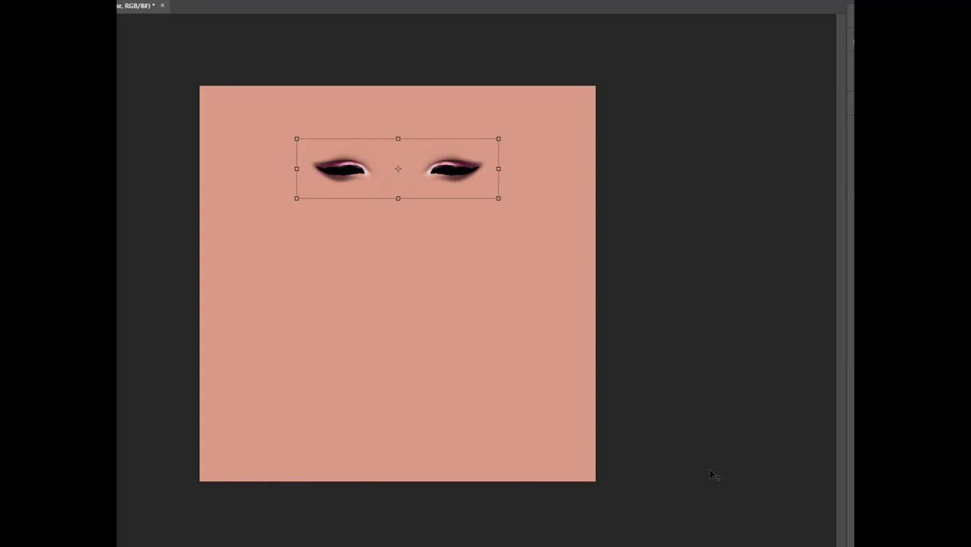
# Start saving a copy of the eye makeup image and create a Tutorial folder inside AKERUKA HEAD 3.0 as its destination.
pyautogui.hotkey('alt', 'f')
pyautogui.hotkey('ctrl', 'shift', 's')
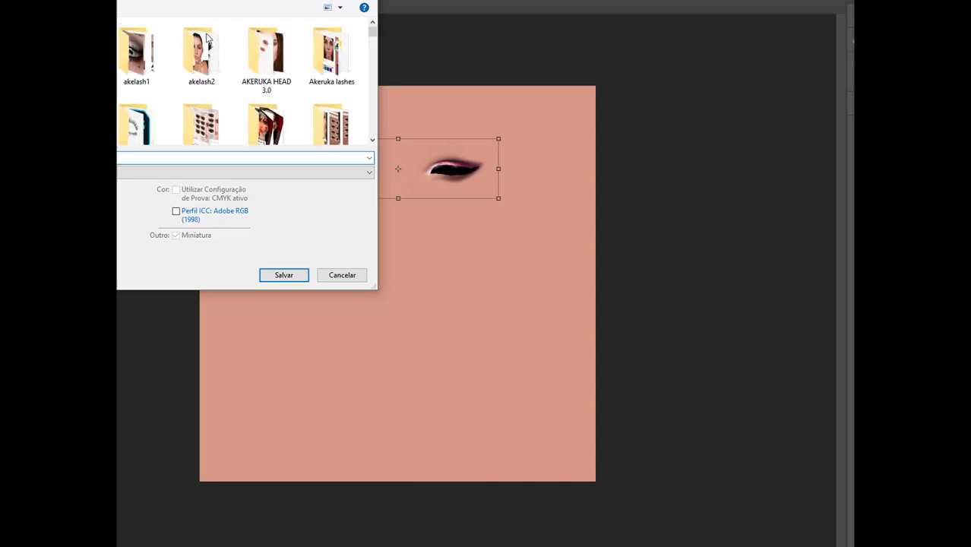
pyautogui.scroll(-3, 123, 41)
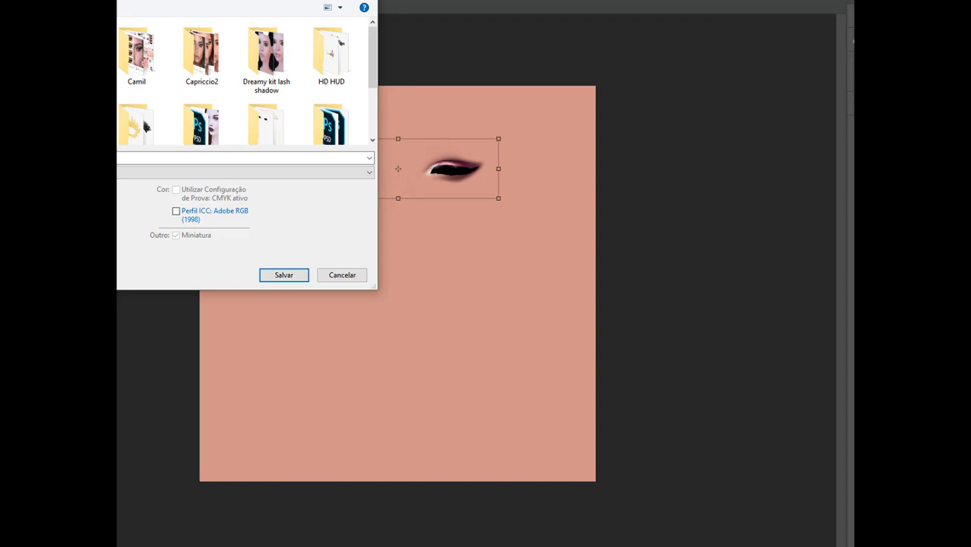
pyautogui.hotkey('ctrl', 'shift', 'n')
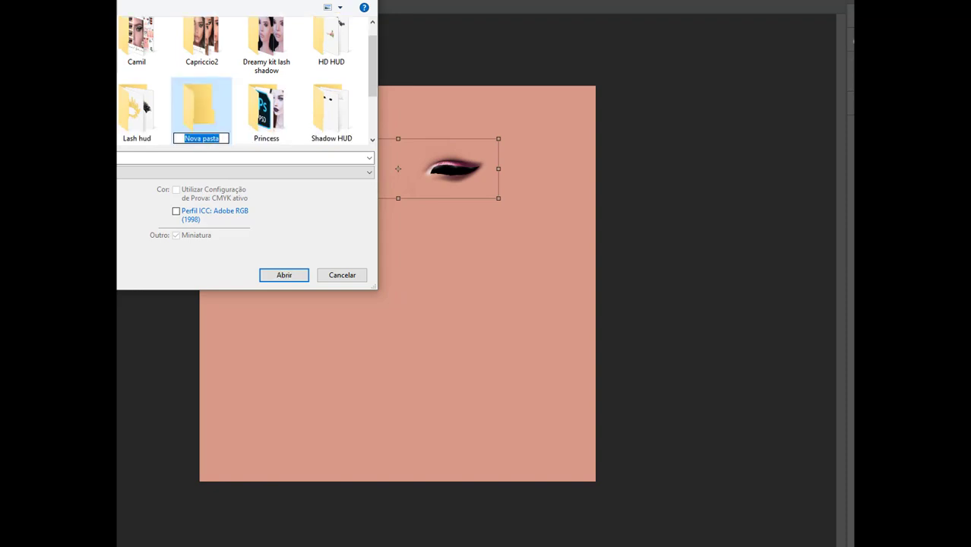
pyautogui.write('Tutoris')
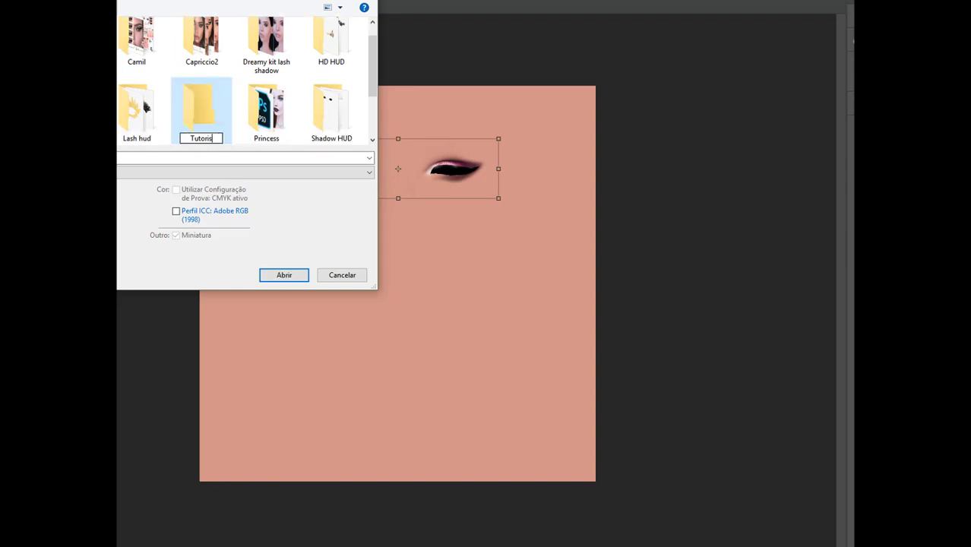
pyautogui.press('BackSpace')
pyautogui.write('al')
pyautogui.press('Return')
pyautogui.press('Return')
# Choose another file format for the copy and save it in the Tutorial folder.
pyautogui.click(164, 173)
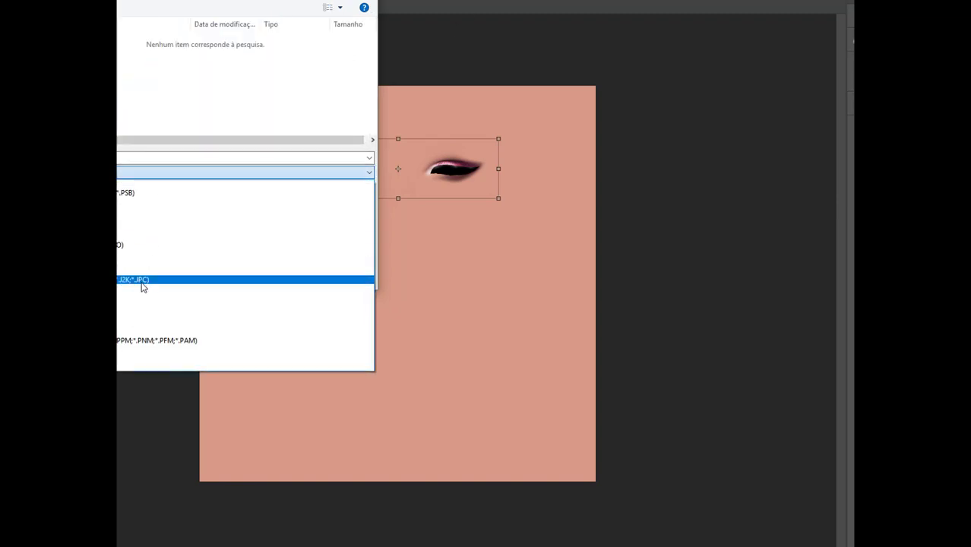
pyautogui.click(143, 263)
pyautogui.click(284, 275)
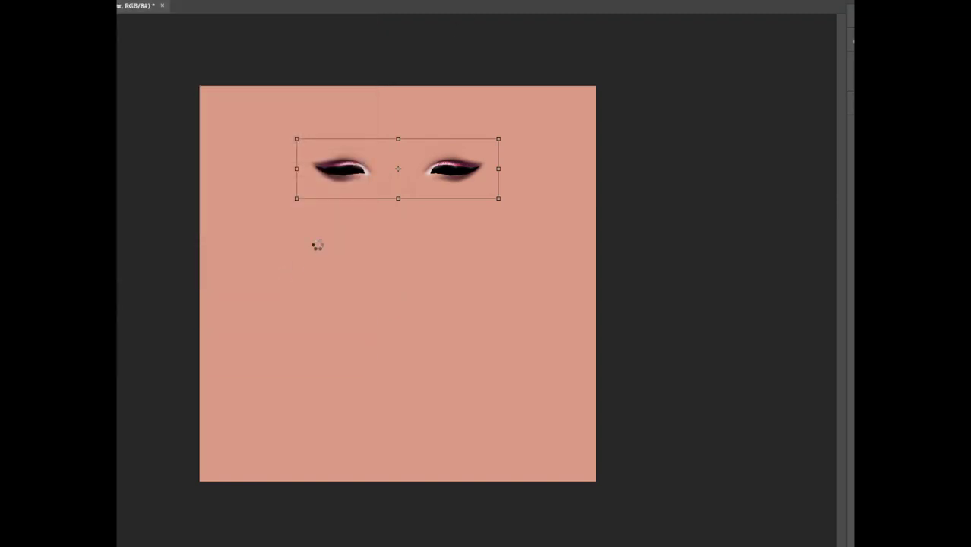
pyautogui.click(563, 125)
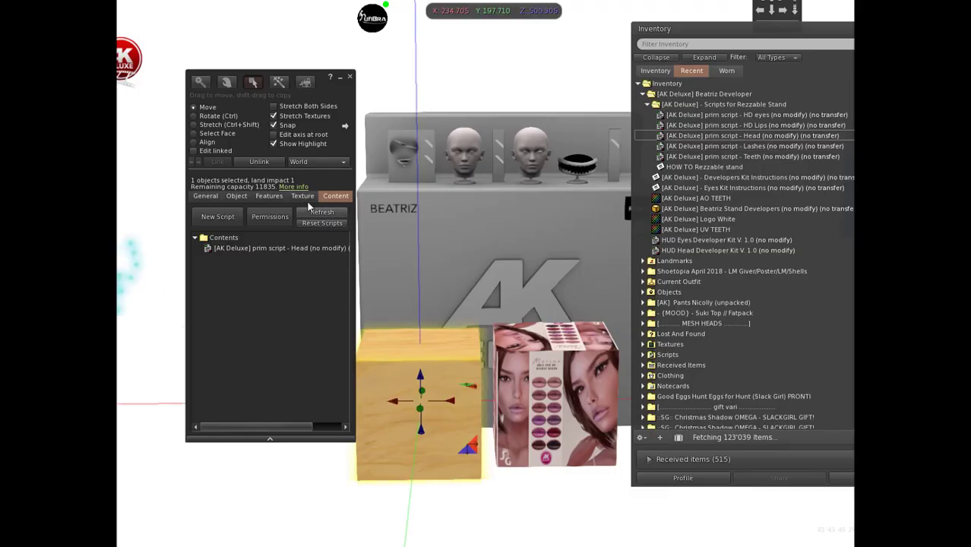
# In the Second Life viewer, texture the plain wooden box with the local image Beatriz Skin Vanessa from the Tutorial folder and finish editing it.
pyautogui.click(303, 196)
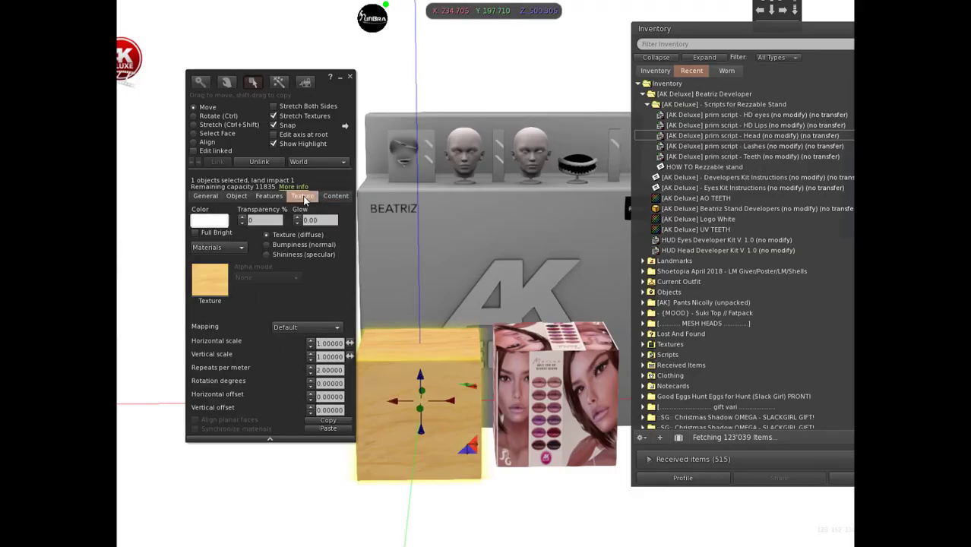
pyautogui.click(210, 281)
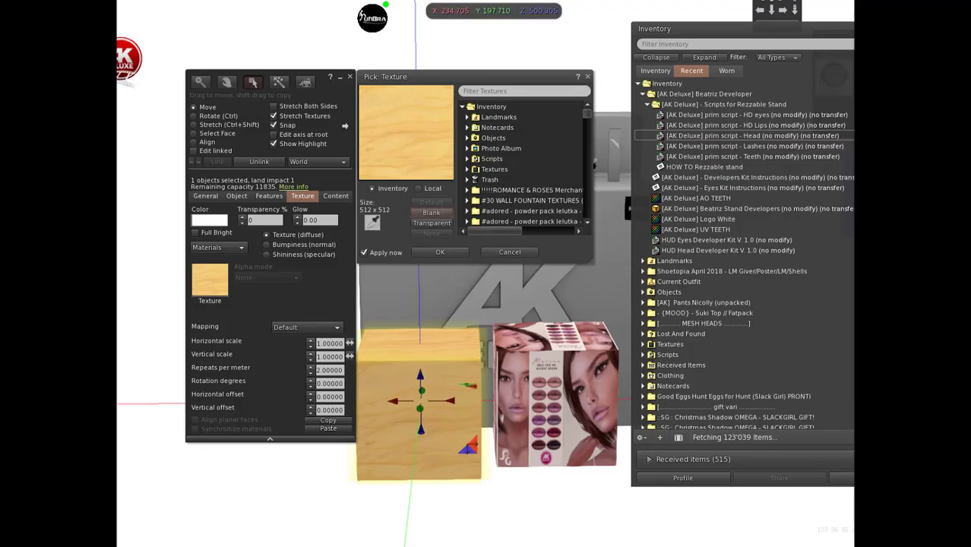
pyautogui.click(427, 191)
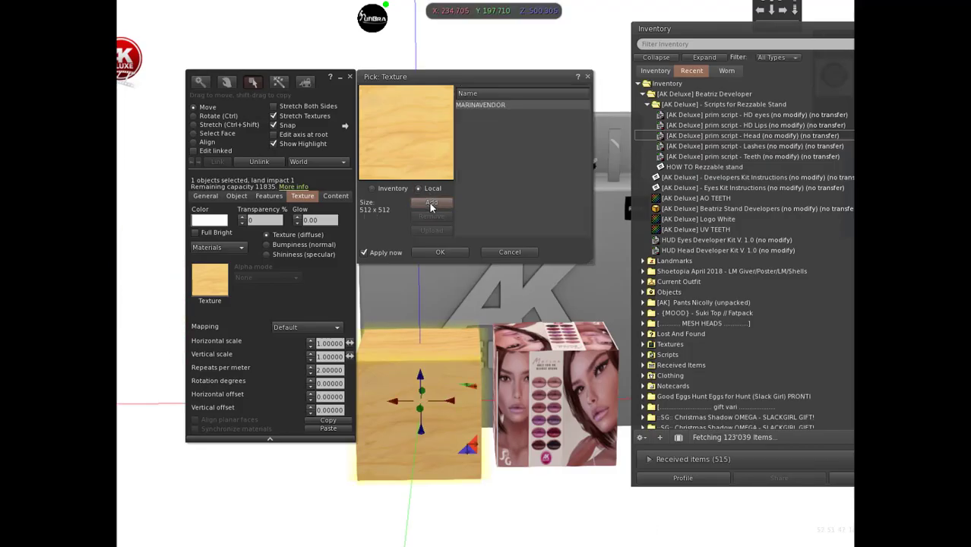
pyautogui.click(429, 203)
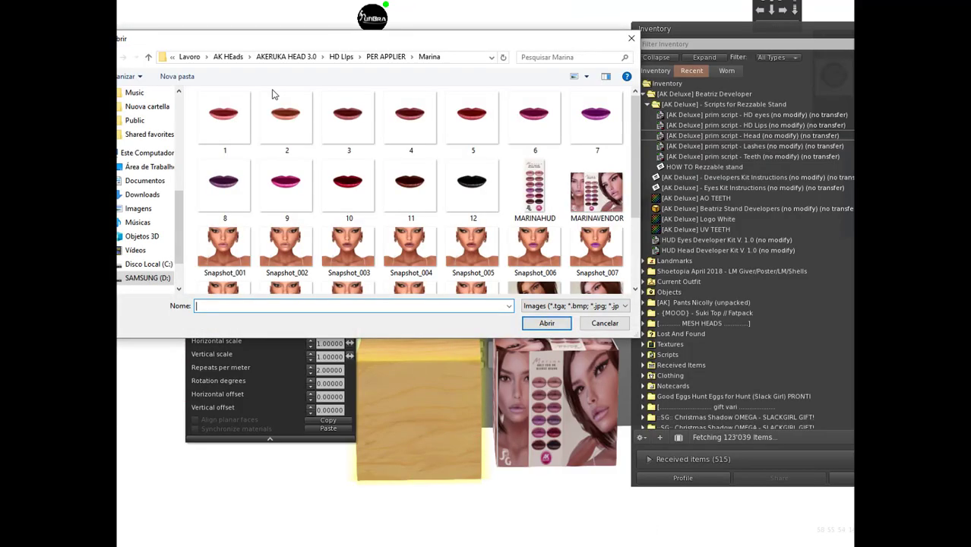
pyautogui.click(292, 58)
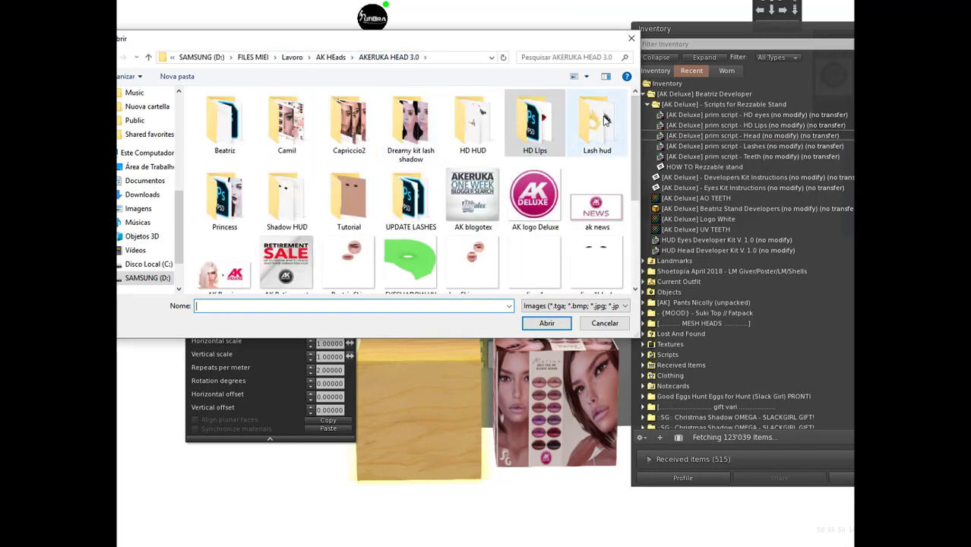
pyautogui.click(344, 205)
pyautogui.doubleClick(345, 205)
pyautogui.doubleClick(239, 113)
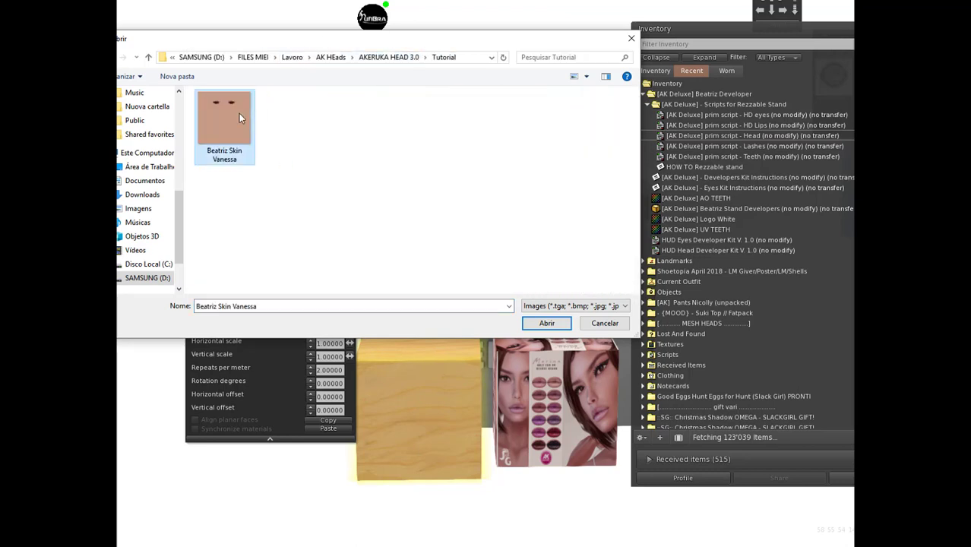
pyautogui.click(481, 114)
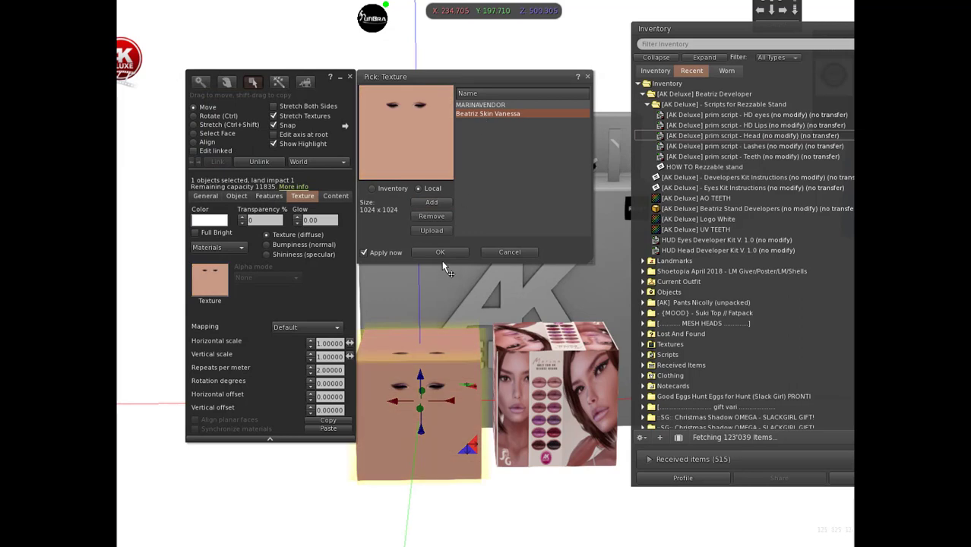
pyautogui.press('Escape')
pyautogui.click(349, 77)
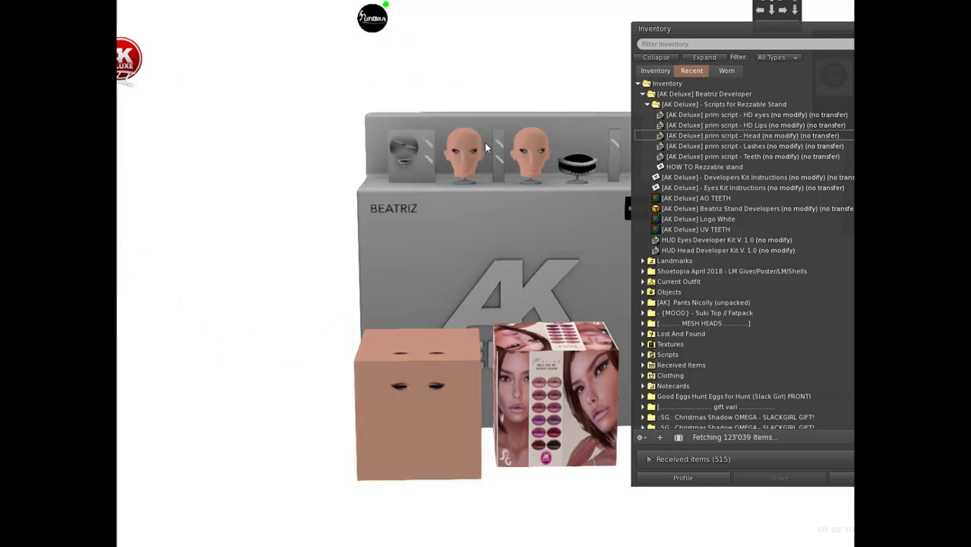
# Examine the skin and eye makeup on both stand heads up close and from several angles.
pyautogui.keyDown('alt'); pyautogui.click(473, 156); pyautogui.keyUp('alt')
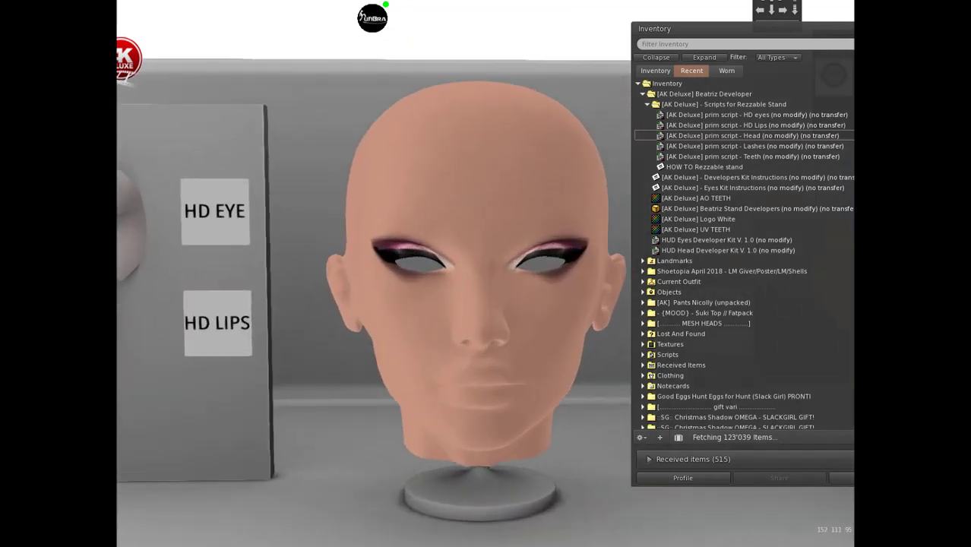
pyautogui.keyDown('alt'); pyautogui.moveTo(527, 300); pyautogui.dragTo(479, 410); pyautogui.keyUp('alt')
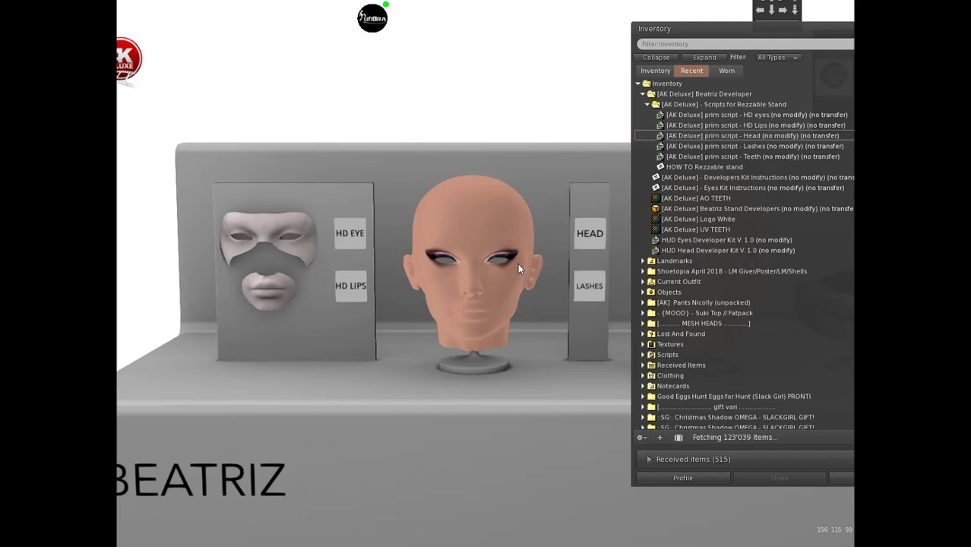
pyautogui.keyDown('alt'); pyautogui.moveTo(431, 251); pyautogui.dragTo(431, 138); pyautogui.keyUp('alt')
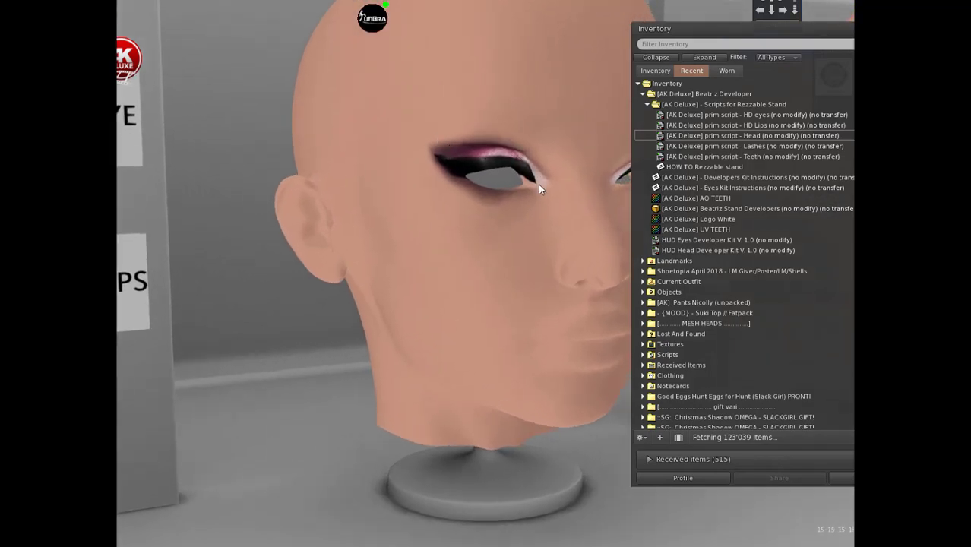
pyautogui.keyDown('alt'); pyautogui.moveTo(575, 212); pyautogui.dragTo(467, 175); pyautogui.keyUp('alt')
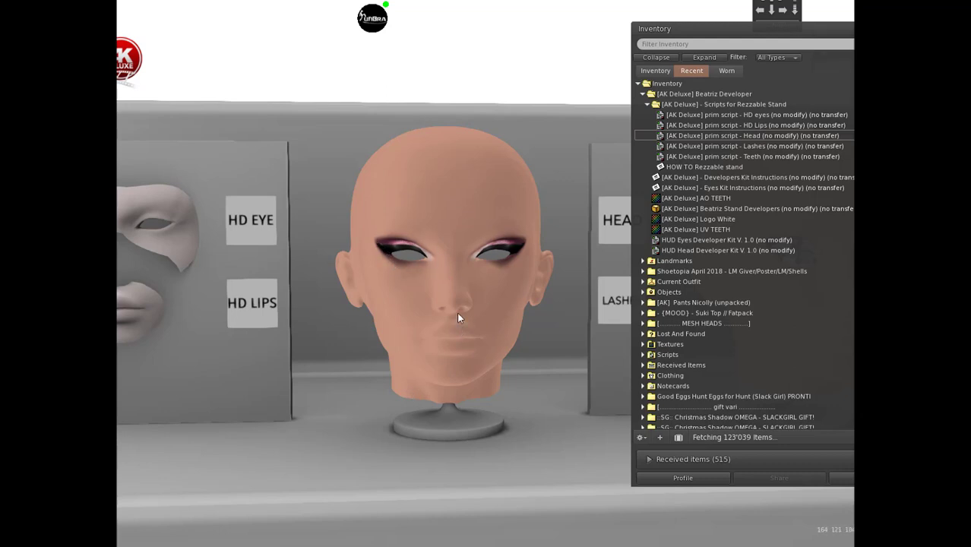
pyautogui.keyDown('alt'); pyautogui.moveTo(458, 311); pyautogui.dragTo(456, 334); pyautogui.keyUp('alt')
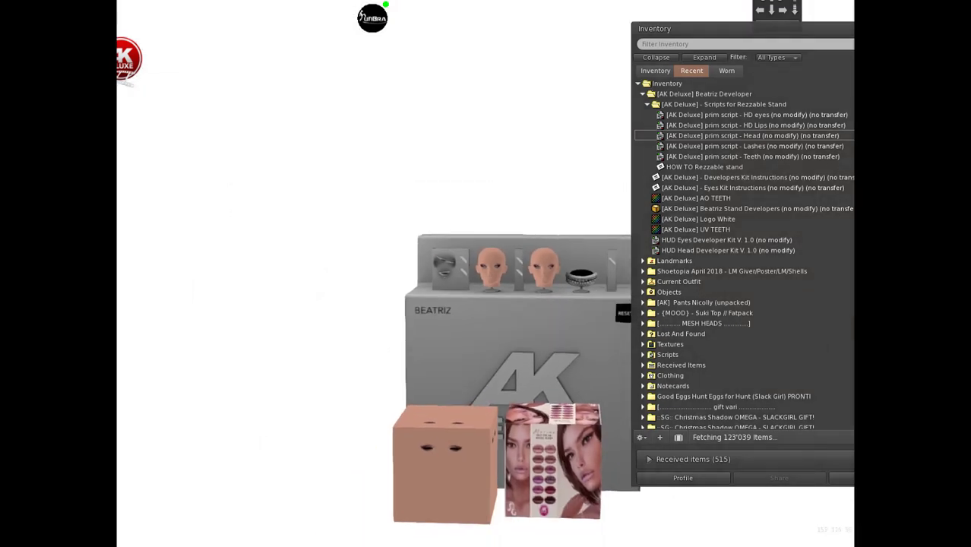
pyautogui.keyDown('alt'); pyautogui.click(510, 433); pyautogui.keyUp('alt')
pyautogui.keyDown('alt'); pyautogui.click(554, 152); pyautogui.keyUp('alt')
pyautogui.keyDown('alt'); pyautogui.moveTo(554, 152); pyautogui.dragTo(554, 76); pyautogui.keyUp('alt')
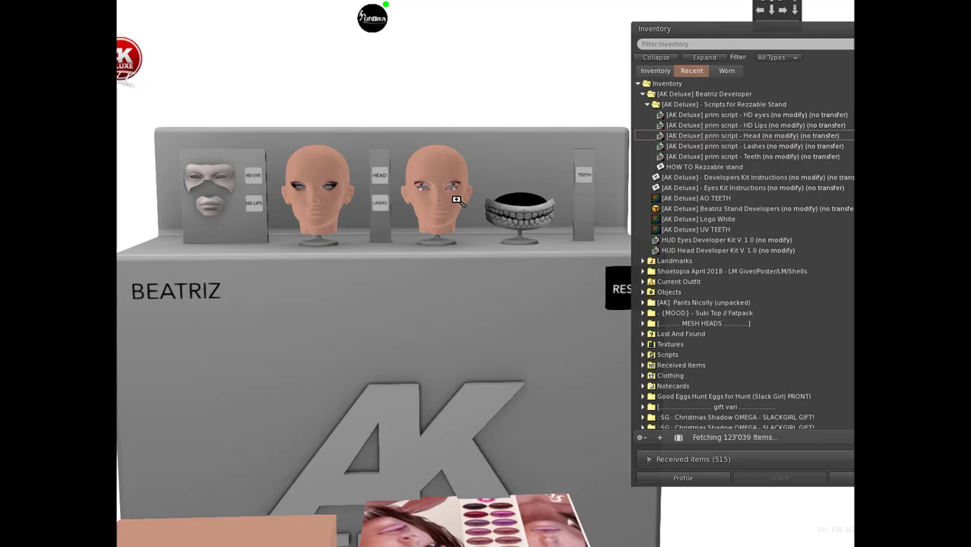
pyautogui.keyDown('alt'); pyautogui.moveTo(456, 200); pyautogui.dragTo(456, 137); pyautogui.keyUp('alt')
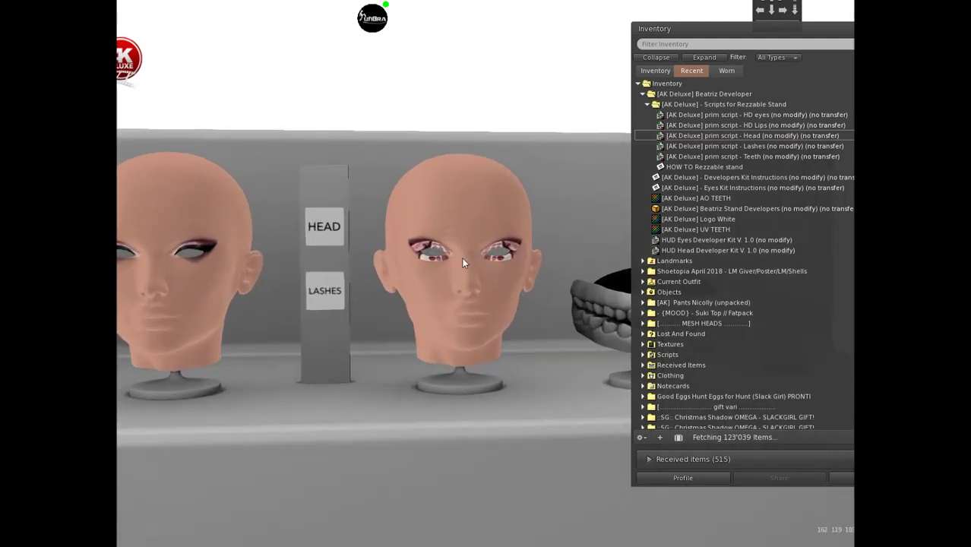
pyautogui.keyDown('alt'); pyautogui.moveTo(455, 252); pyautogui.dragTo(455, 323); pyautogui.keyUp('alt')
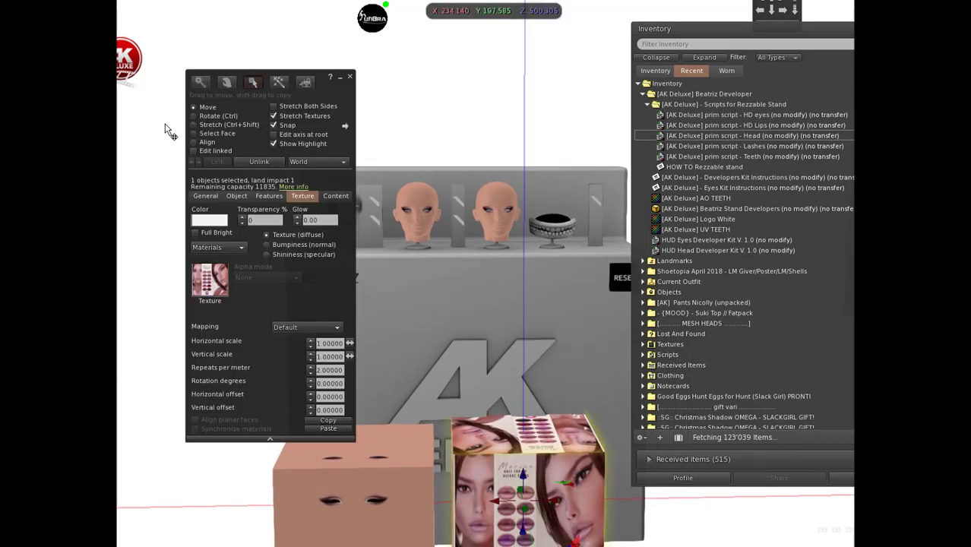
# Replace the Marina box's texture with the local image lash03 from the Lash hud folder and finish editing it.
pyautogui.click(210, 280)
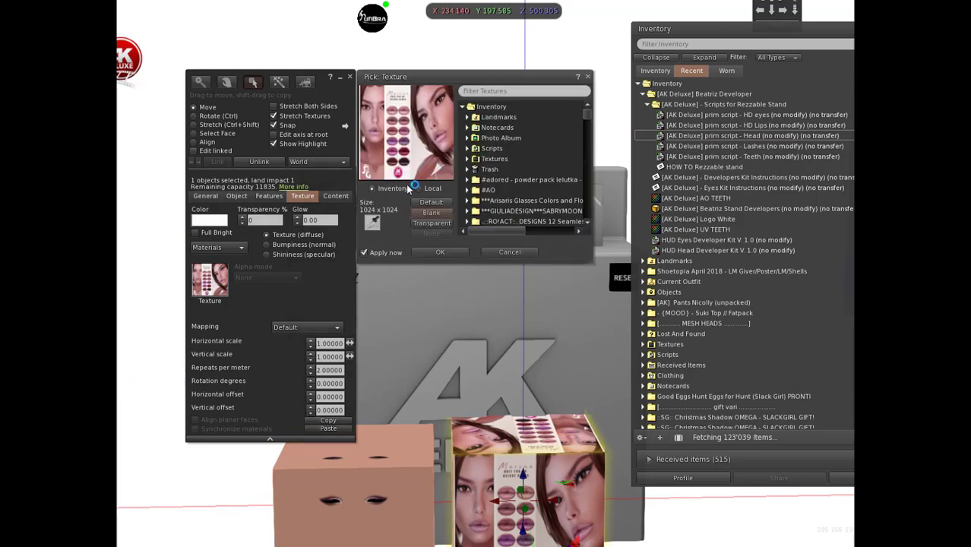
pyautogui.click(430, 188)
pyautogui.click(429, 211)
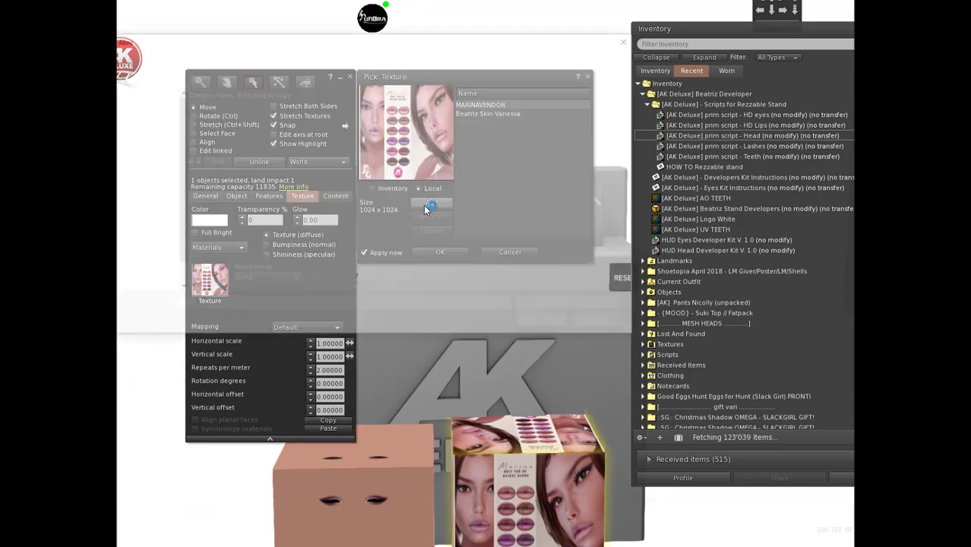
pyautogui.click(389, 57)
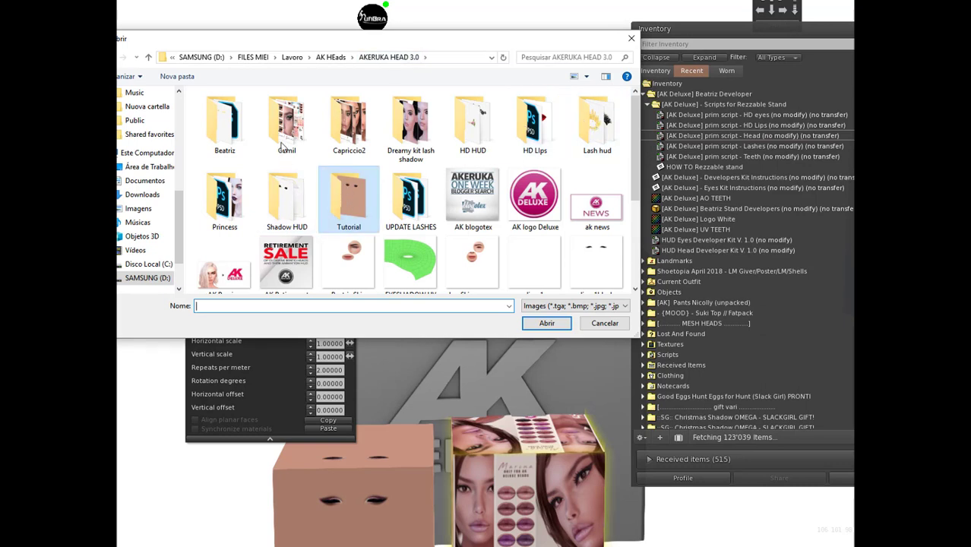
pyautogui.doubleClick(597, 131)
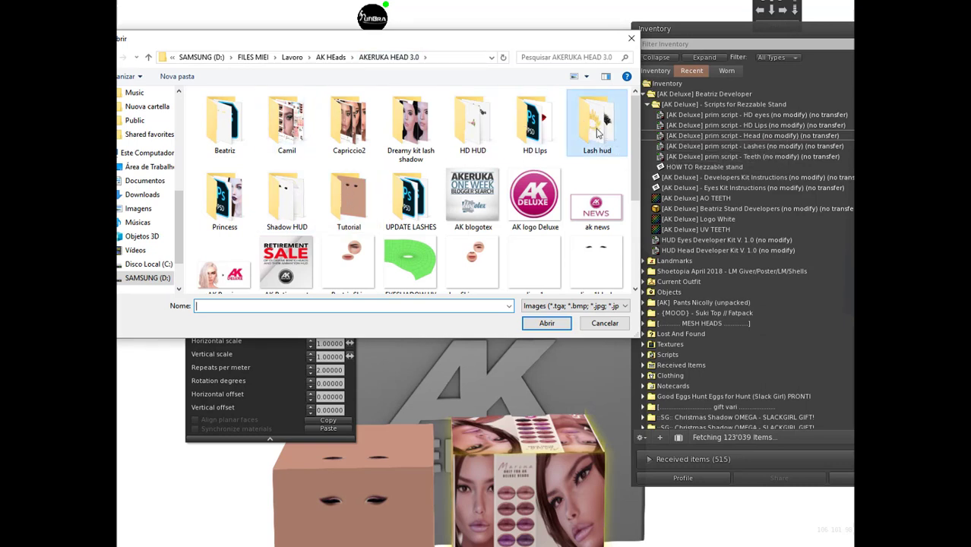
pyautogui.click(357, 130)
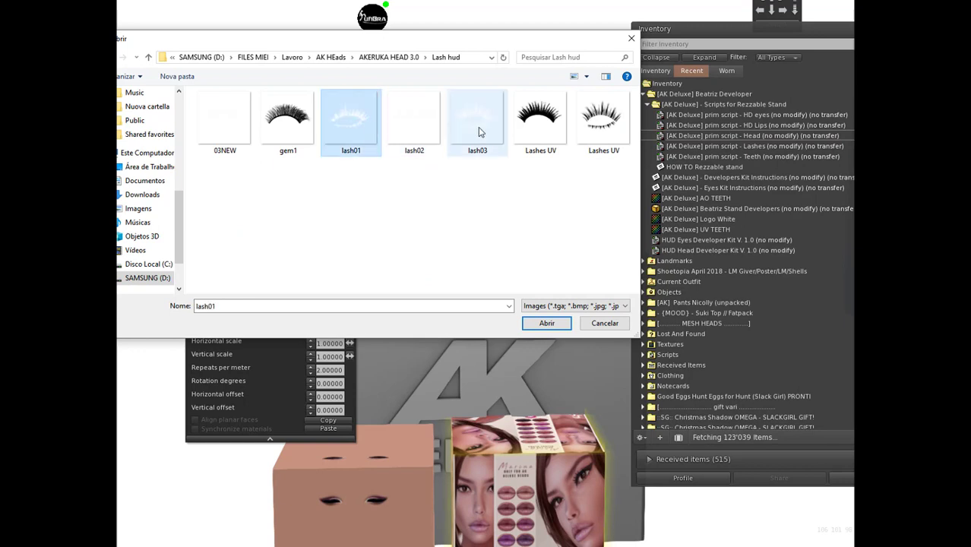
pyautogui.click(478, 131)
pyautogui.doubleClick(478, 127)
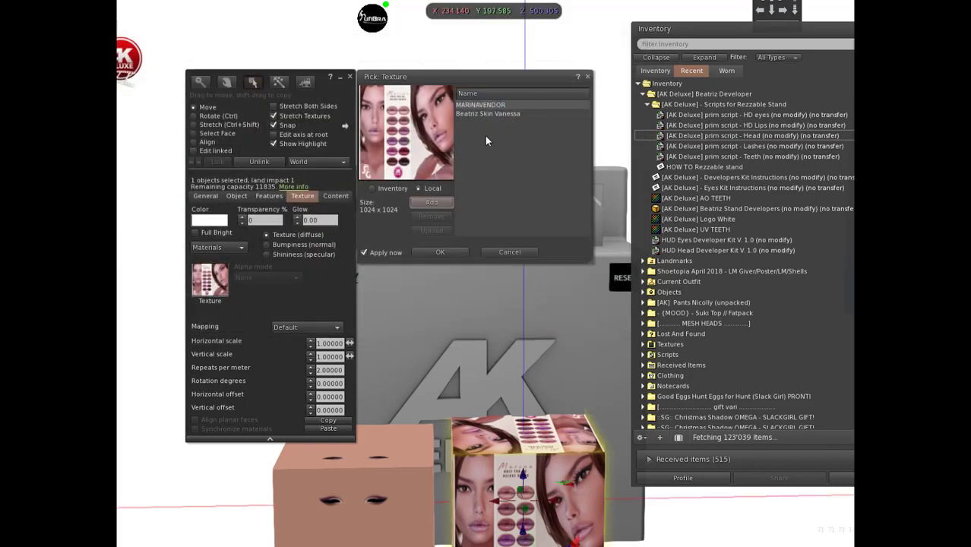
pyautogui.click(440, 251)
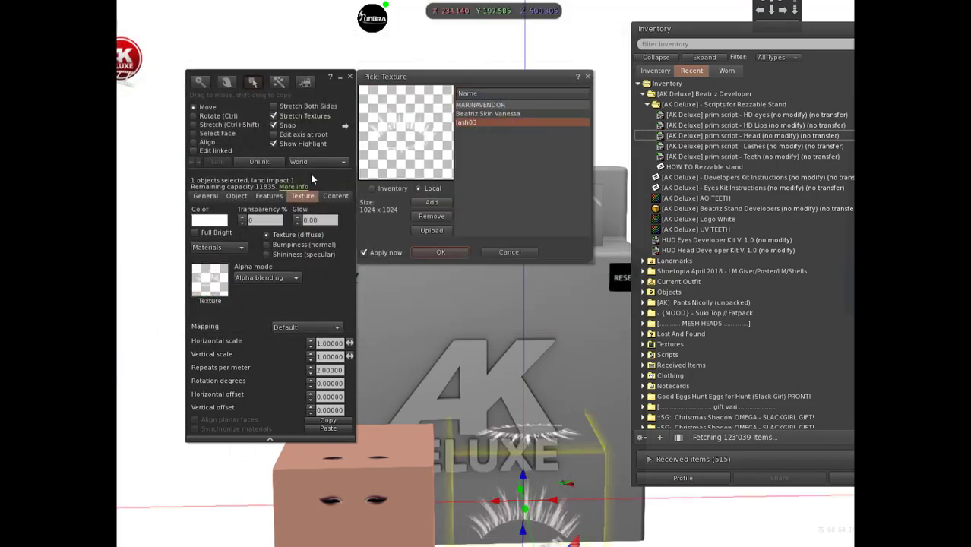
pyautogui.click(349, 79)
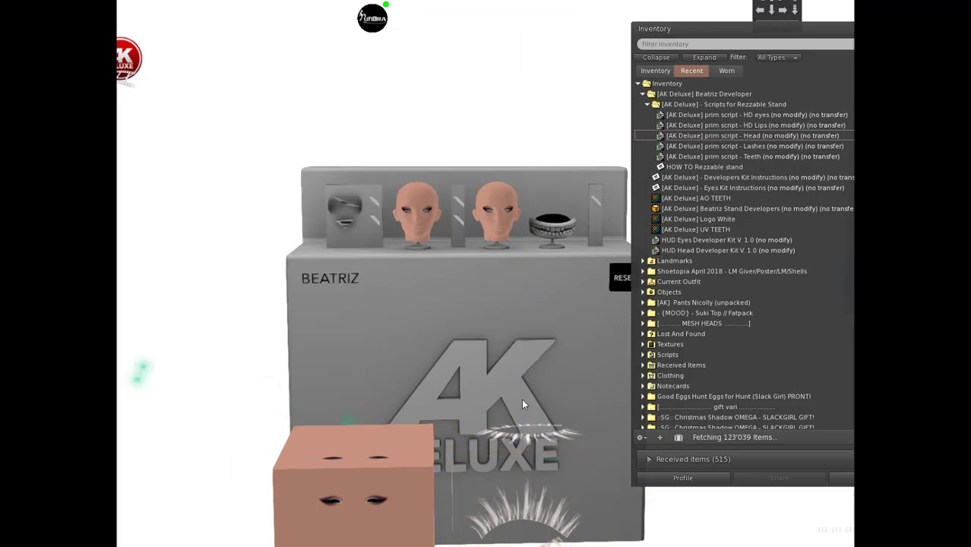
# Examine the lashes on the second stand head up close, and compare them with the whole stand and both boxes.
pyautogui.scroll(3, 484, 79)
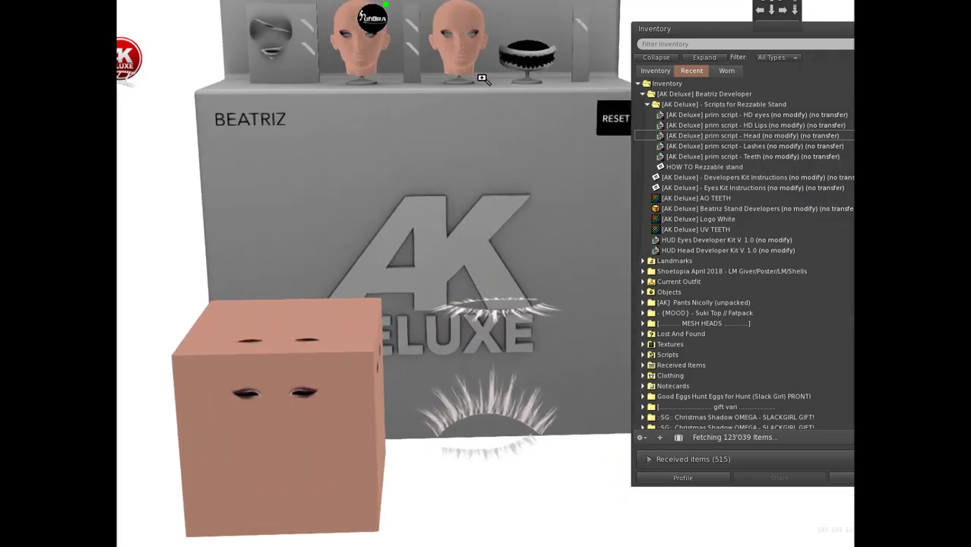
pyautogui.keyDown('alt'); pyautogui.click(479, 48); pyautogui.keyUp('alt')
pyautogui.scroll(4, 479, 47)
pyautogui.scroll(4, 486, 274)
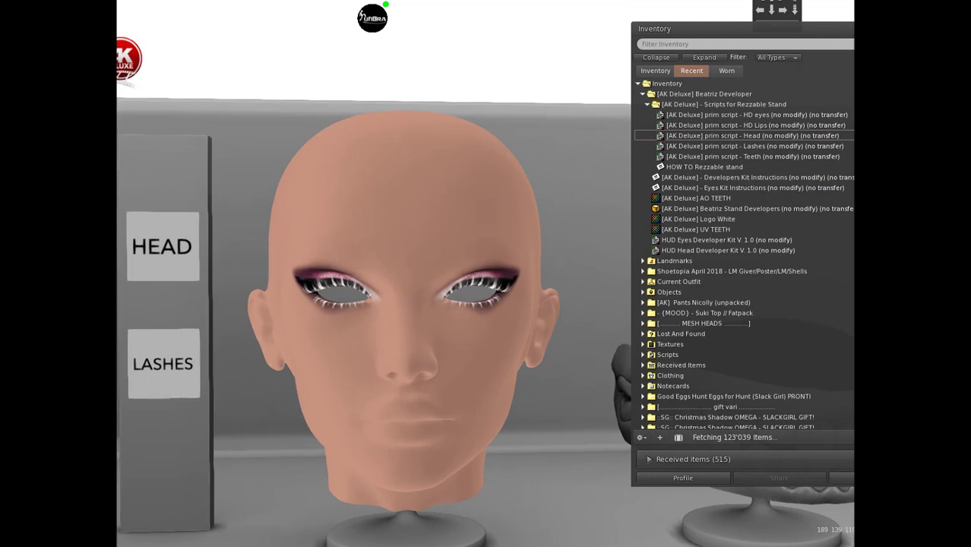
pyautogui.keyDown('alt'); pyautogui.click(403, 310); pyautogui.keyUp('alt')
pyautogui.scroll(3, 402, 310)
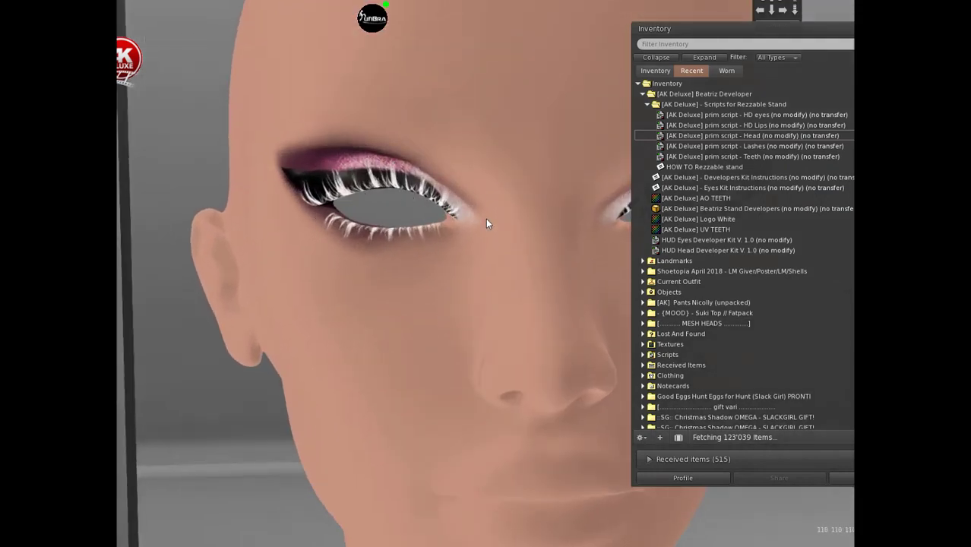
pyautogui.keyDown('alt'); pyautogui.moveTo(487, 223); pyautogui.dragTo(471, 346); pyautogui.keyUp('alt')
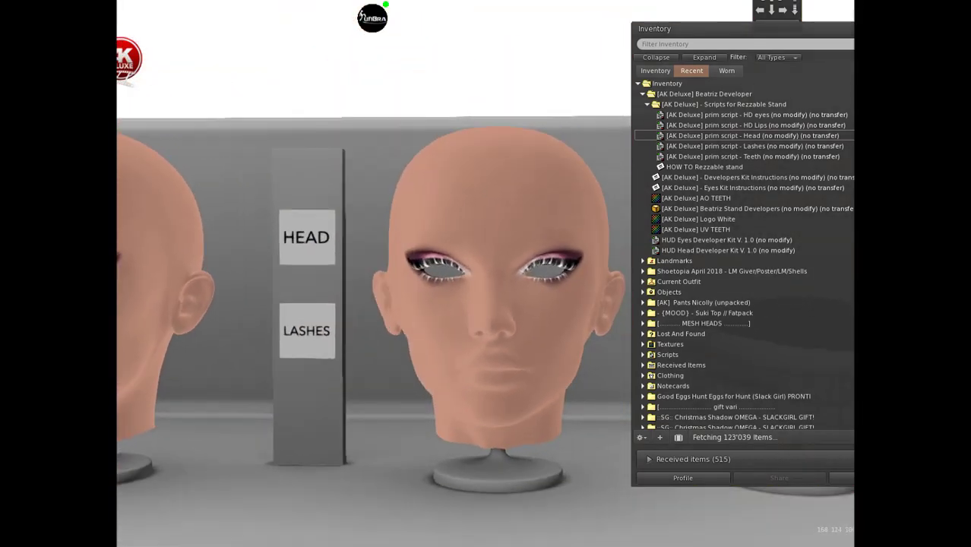
pyautogui.keyDown('alt'); pyautogui.moveTo(488, 313); pyautogui.dragTo(500, 448); pyautogui.keyUp('alt')
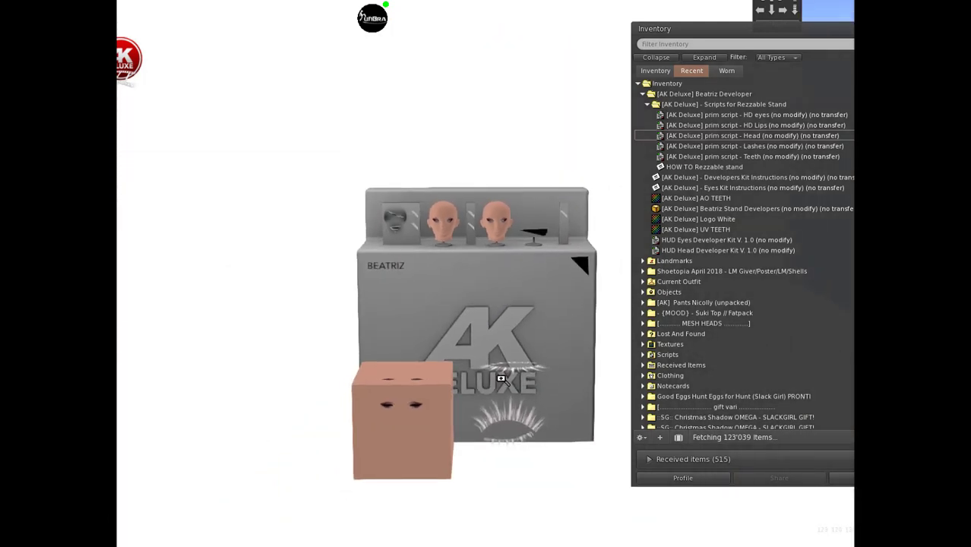
pyautogui.keyDown('alt'); pyautogui.moveTo(500, 378); pyautogui.dragTo(519, 274); pyautogui.keyUp('alt')
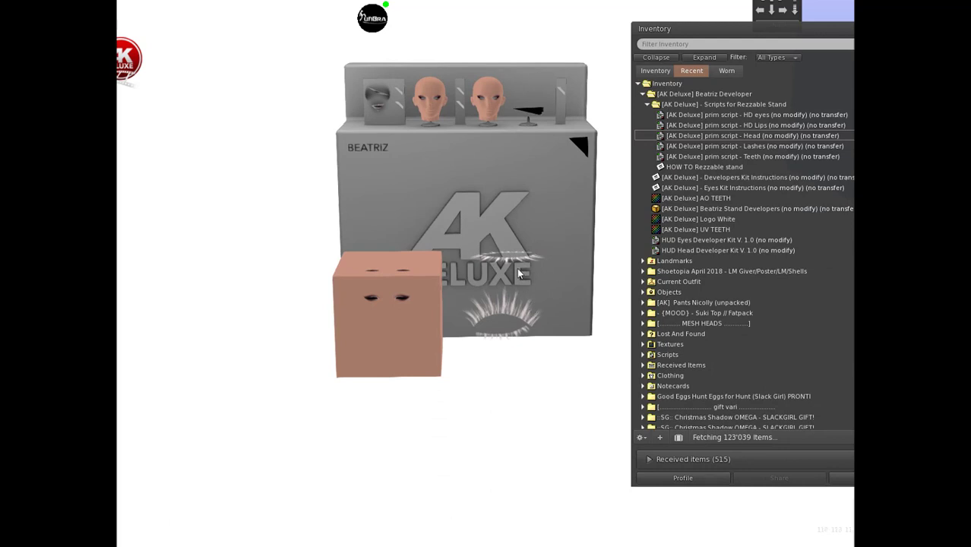
pyautogui.keyDown('alt'); pyautogui.moveTo(499, 165); pyautogui.dragTo(499, 95); pyautogui.keyUp('alt')
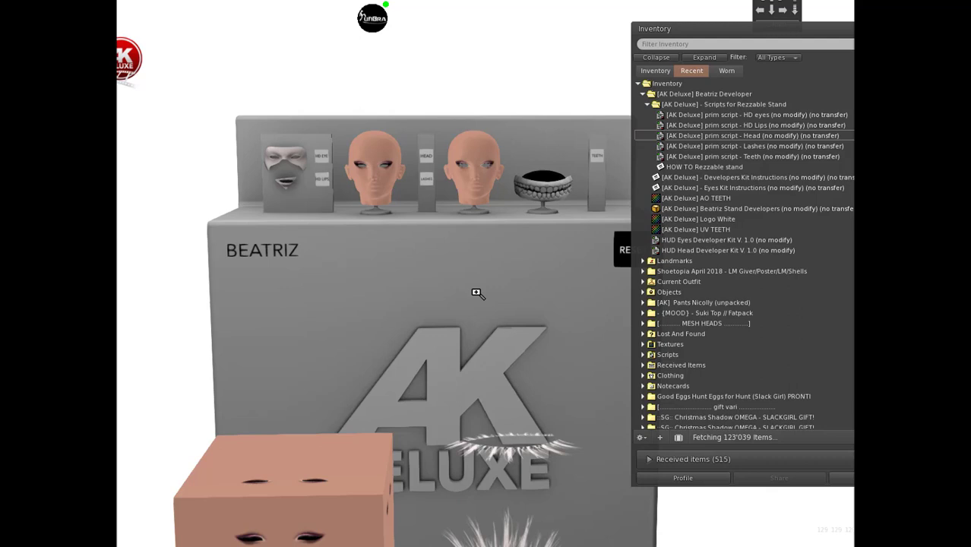
pyautogui.keyDown('alt'); pyautogui.click(479, 293); pyautogui.keyUp('alt')
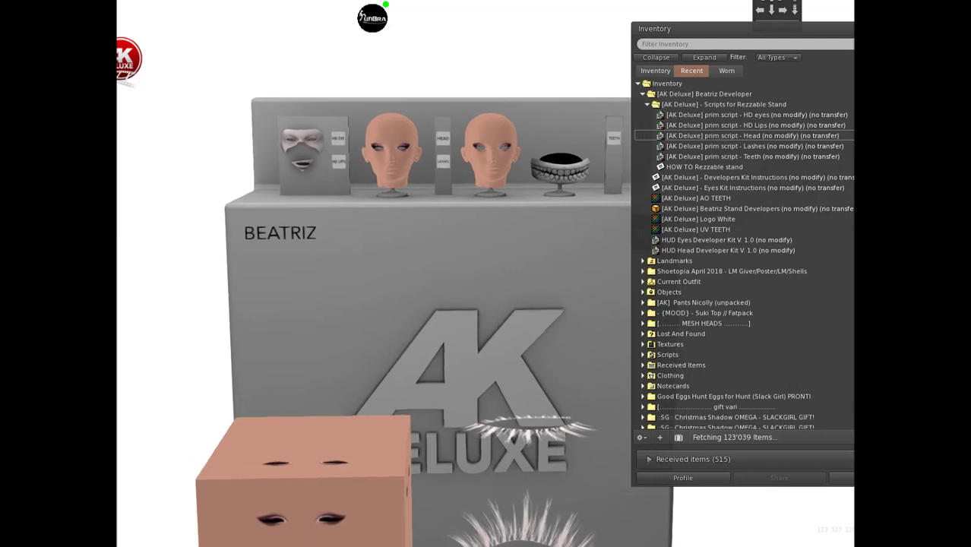